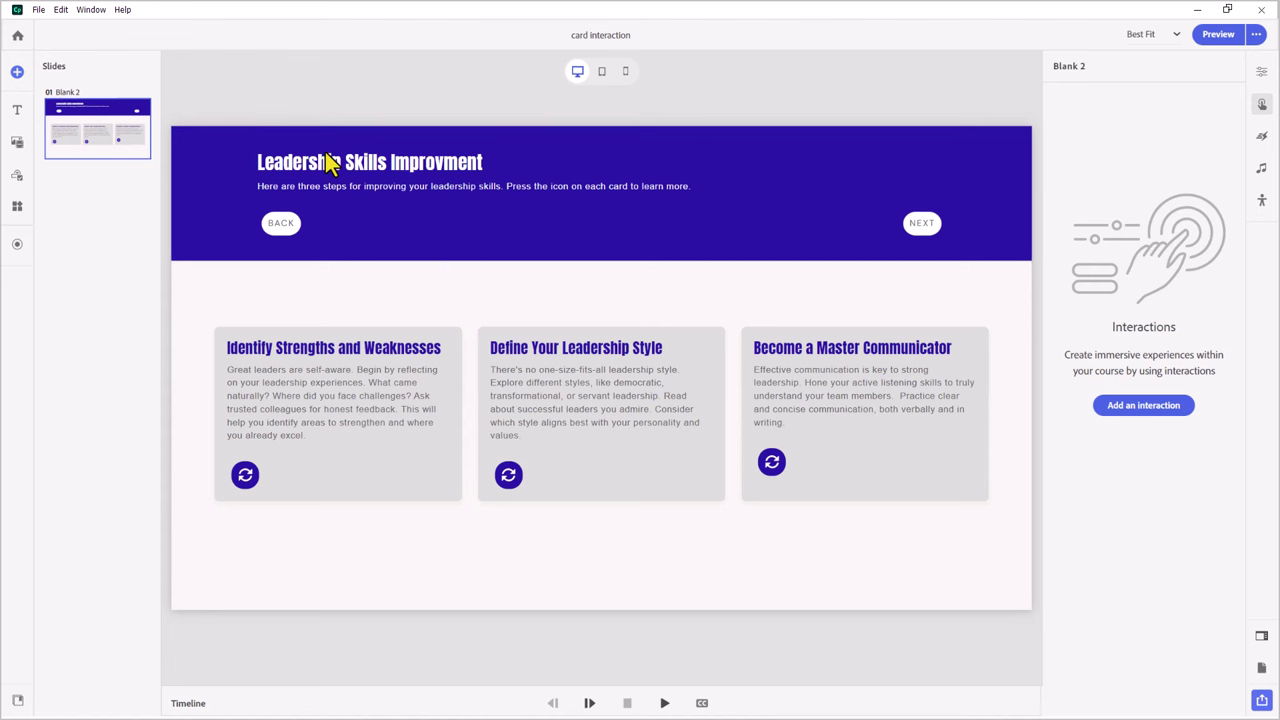
Review the banner paragraph's design properties, then select the NEXT button to view its settings
left_click(217, 169)
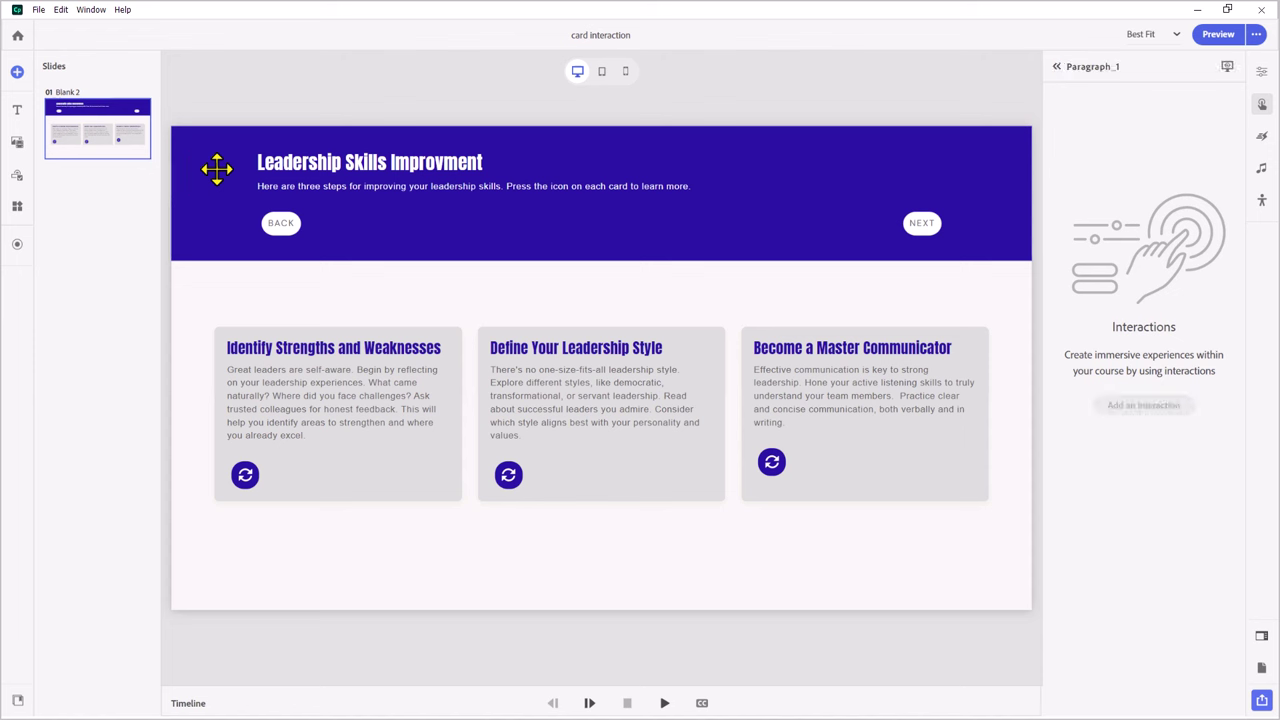
left_click(17, 110)
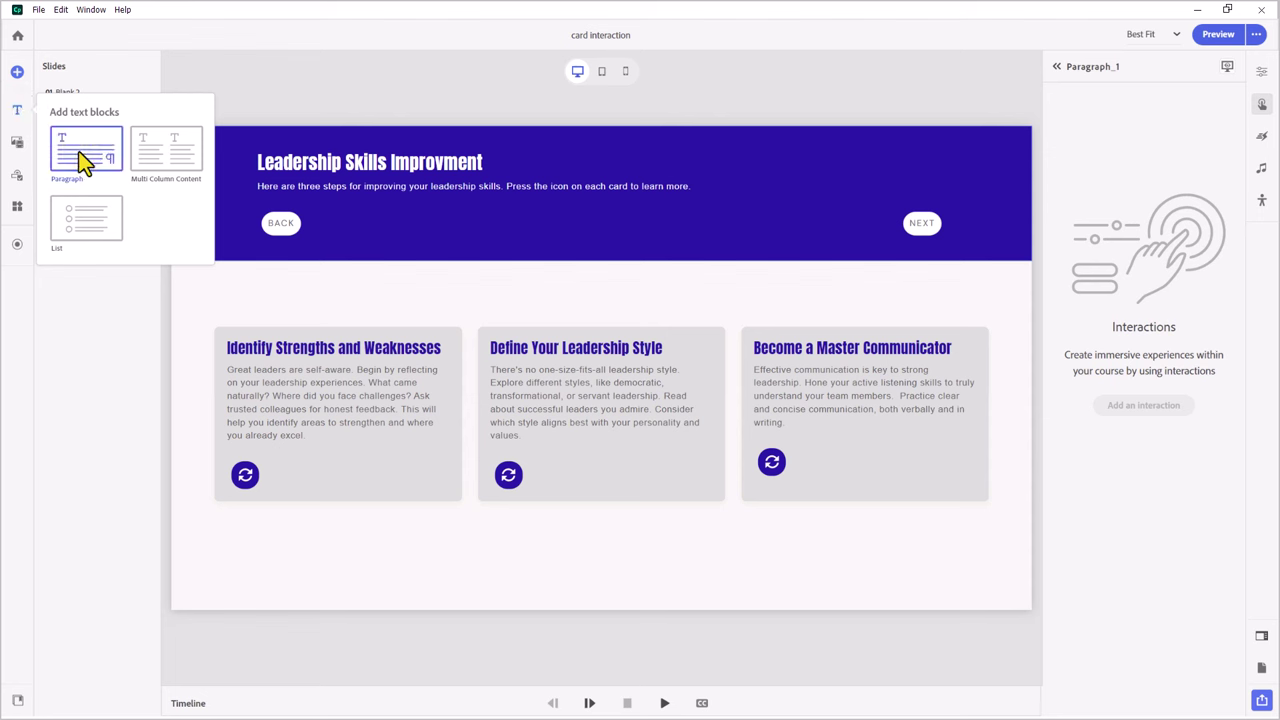
left_click(294, 77)
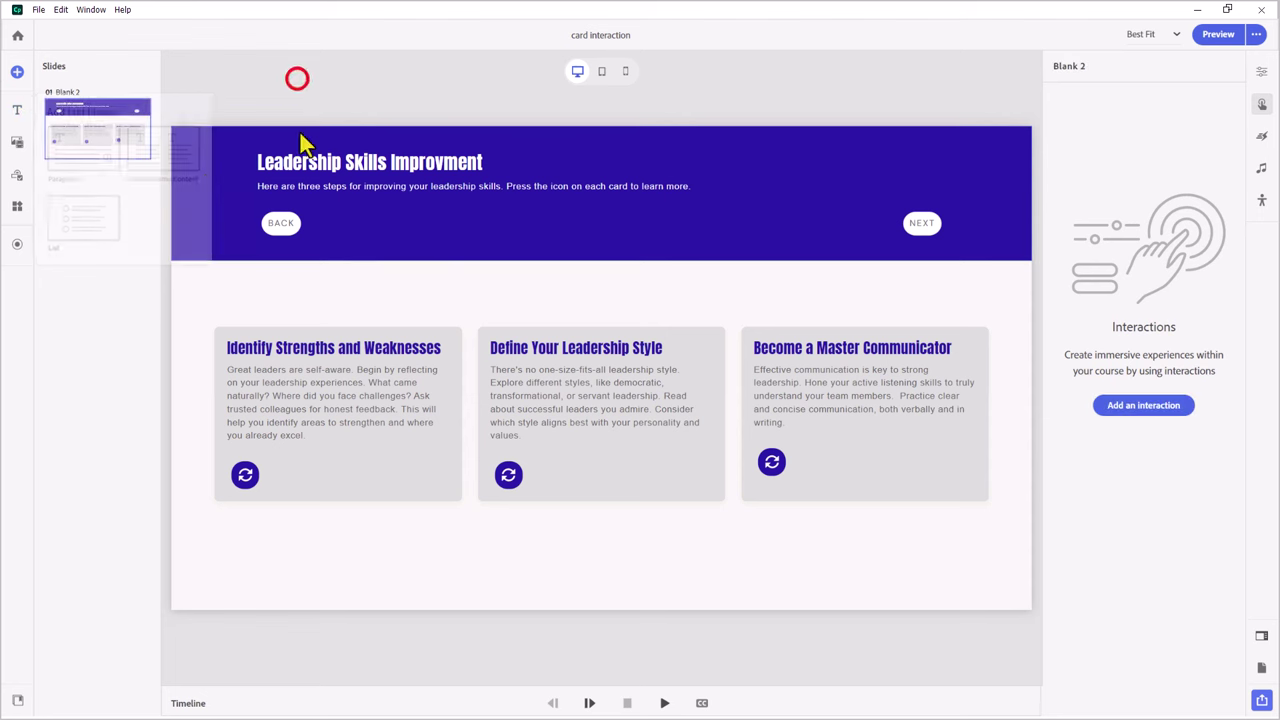
left_click(216, 180)
left_click(1262, 72)
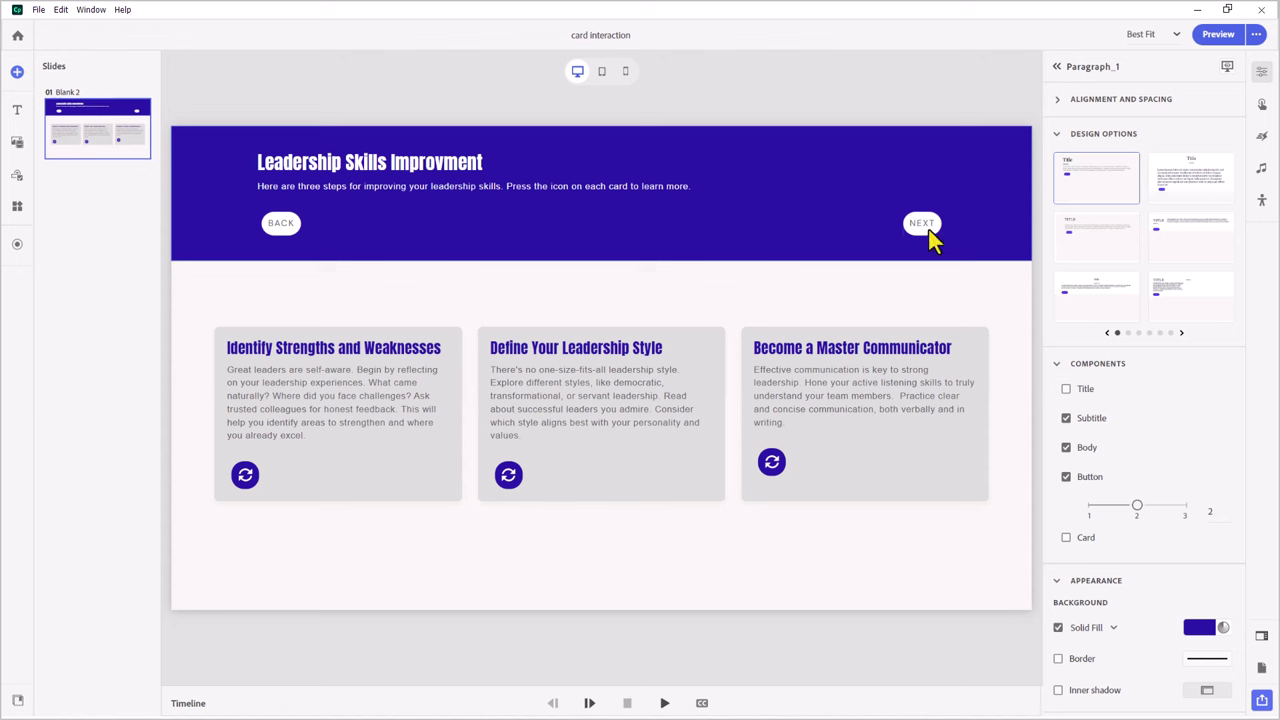
left_click(928, 232)
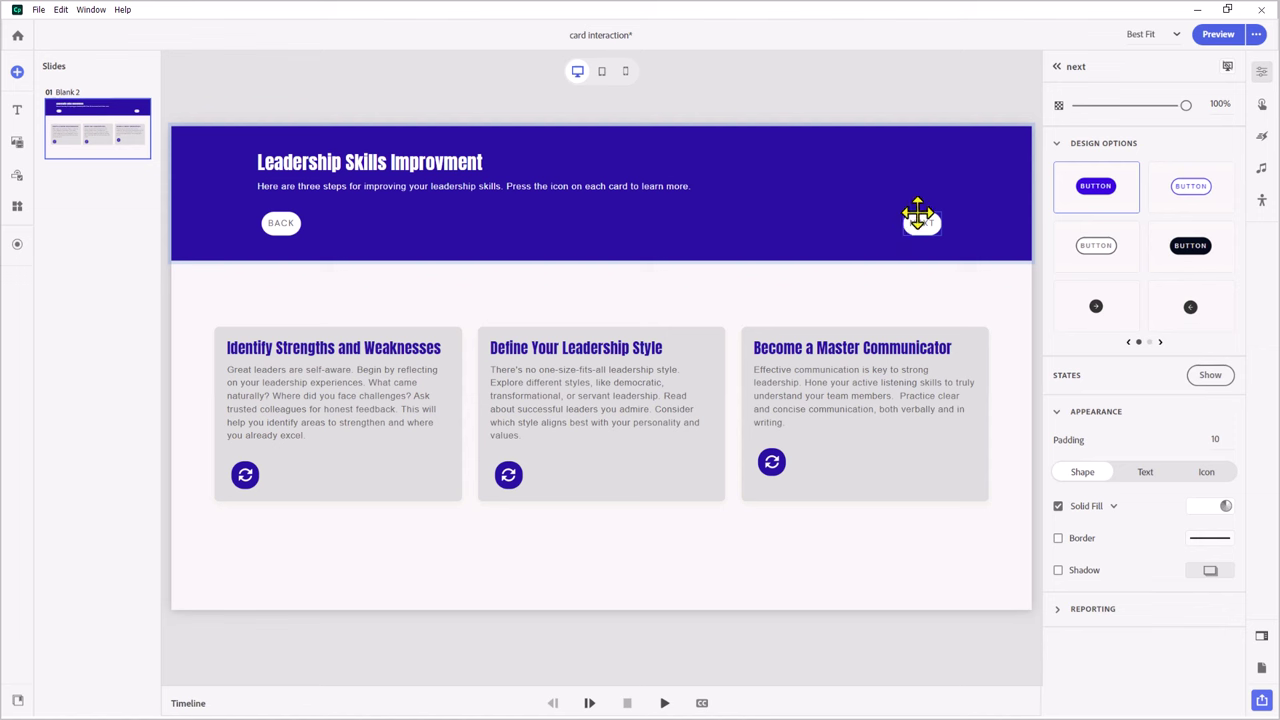
Select Multi_Column_Text_1 and review its Title, Body, Button and Card components
left_click(200, 301)
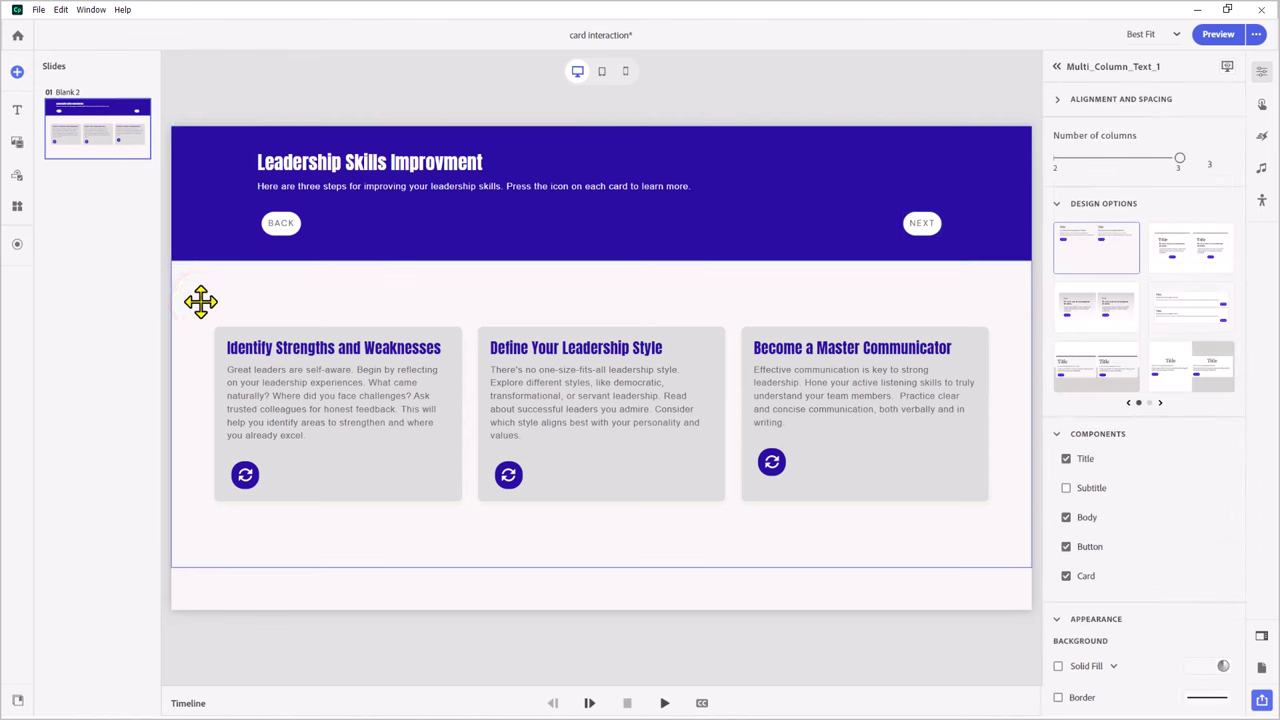
left_click(18, 111)
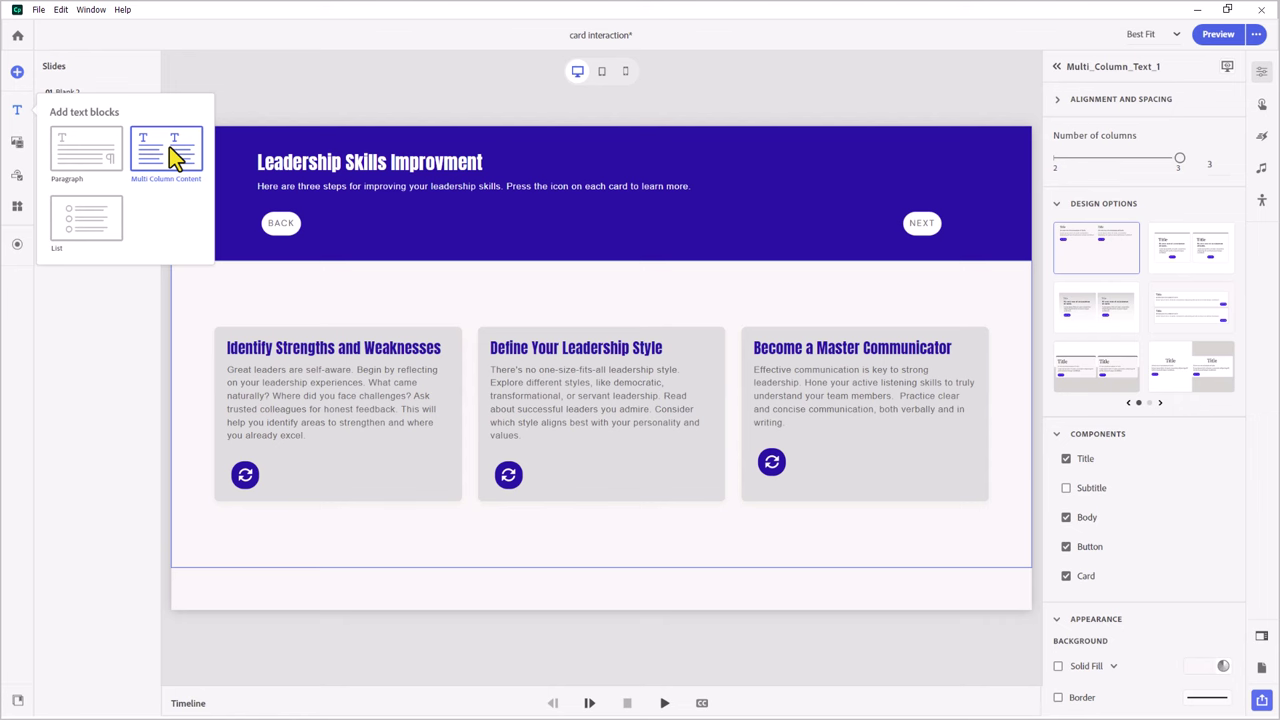
left_click_drag(169, 146, 303, 289)
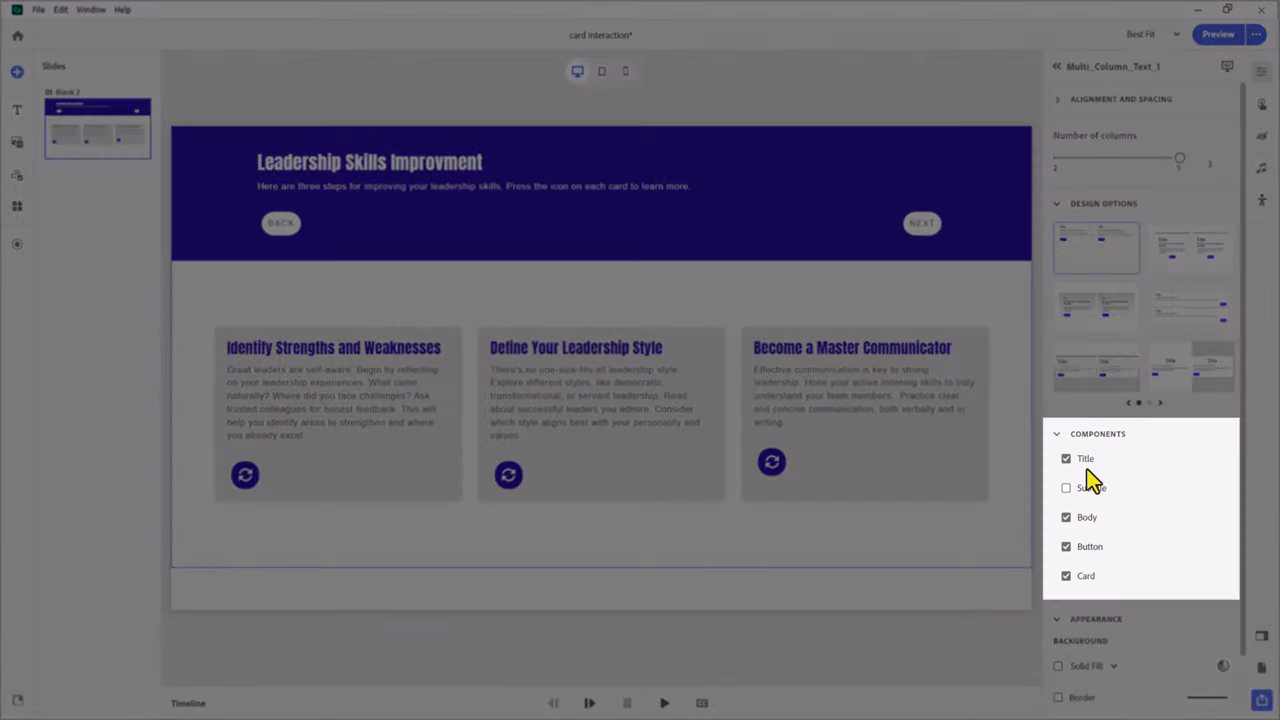
mouse_move(1086, 466)
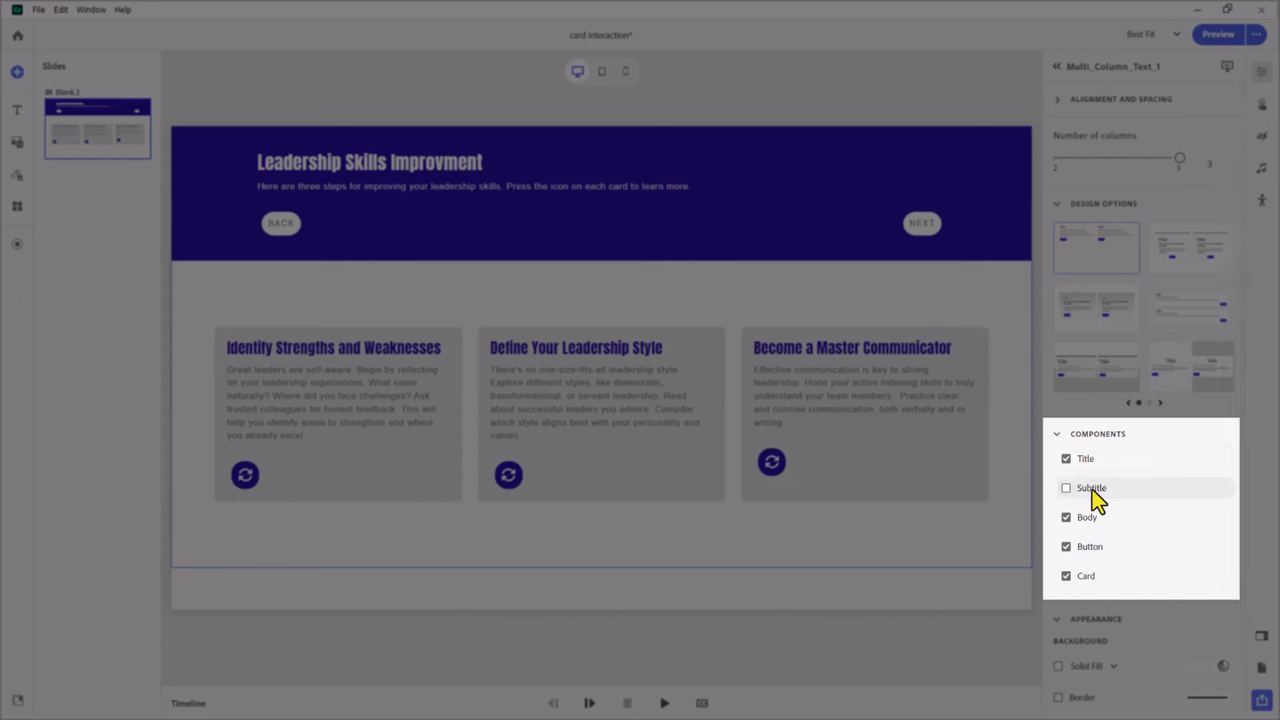
mouse_move(1092, 517)
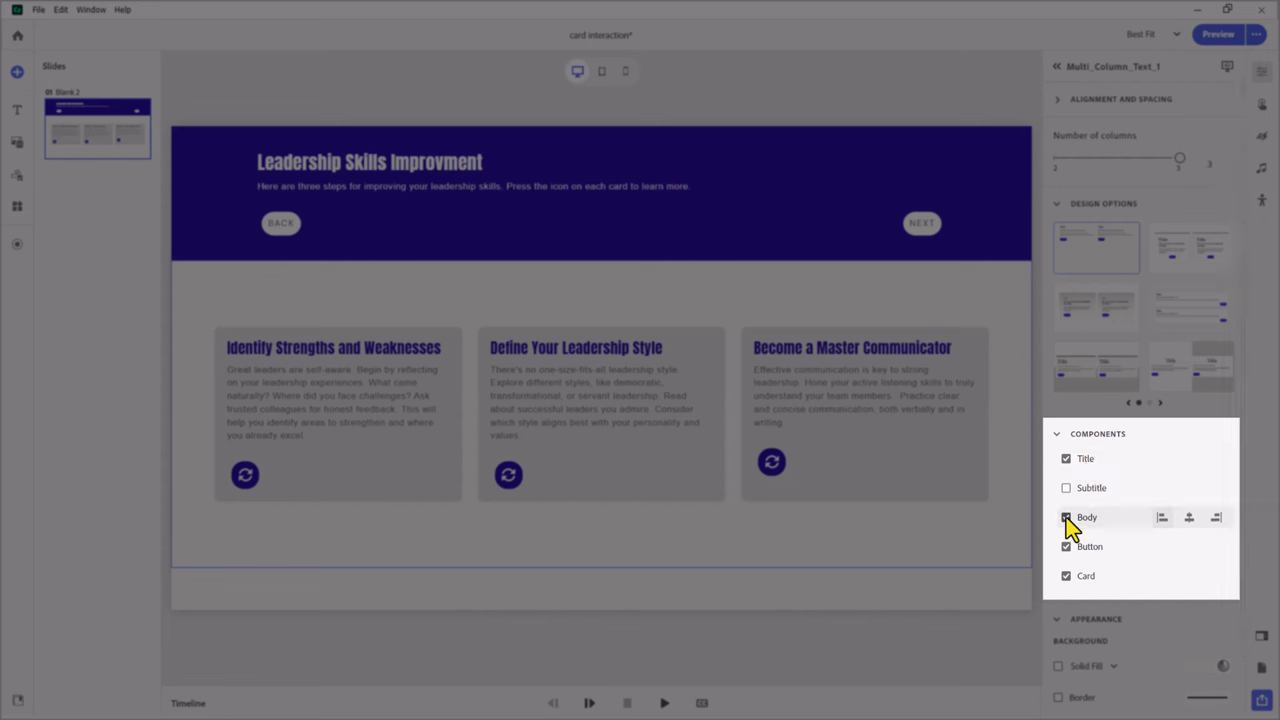
mouse_move(1095, 546)
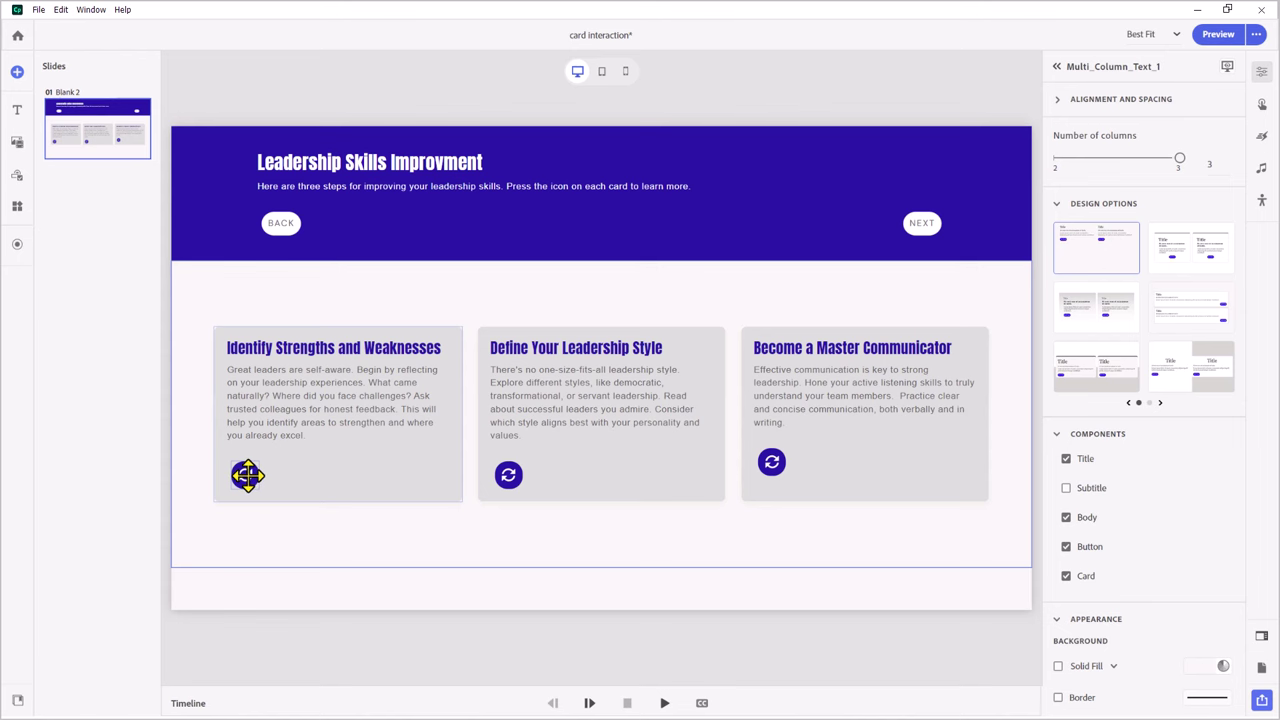
Select Button_1 and toggle its text label on and off, leaving no label
left_click(247, 475)
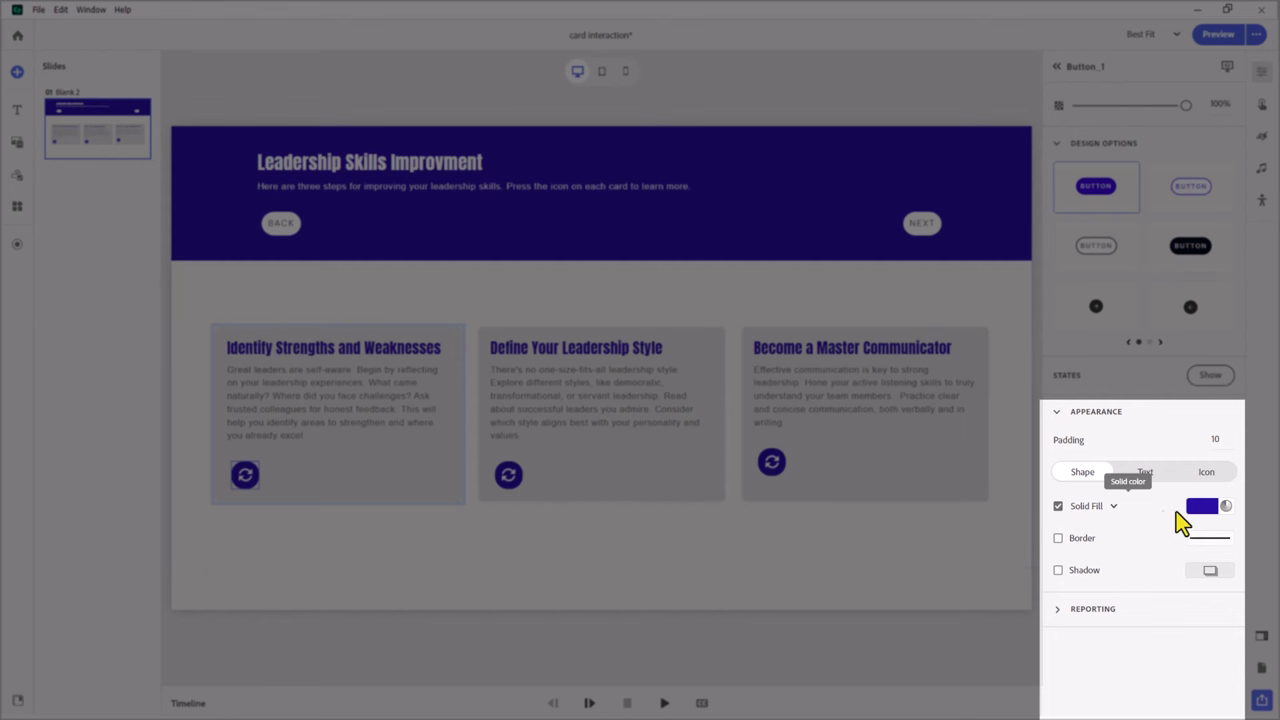
left_click(1148, 472)
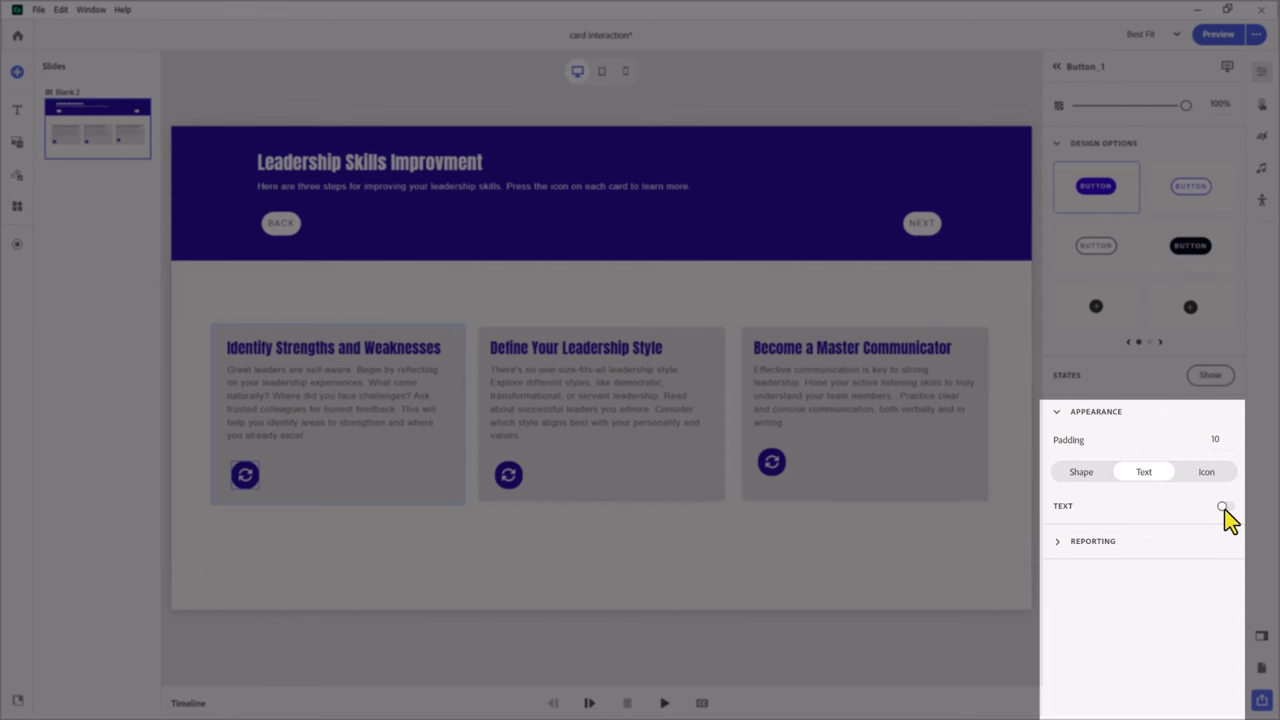
left_click(1225, 507)
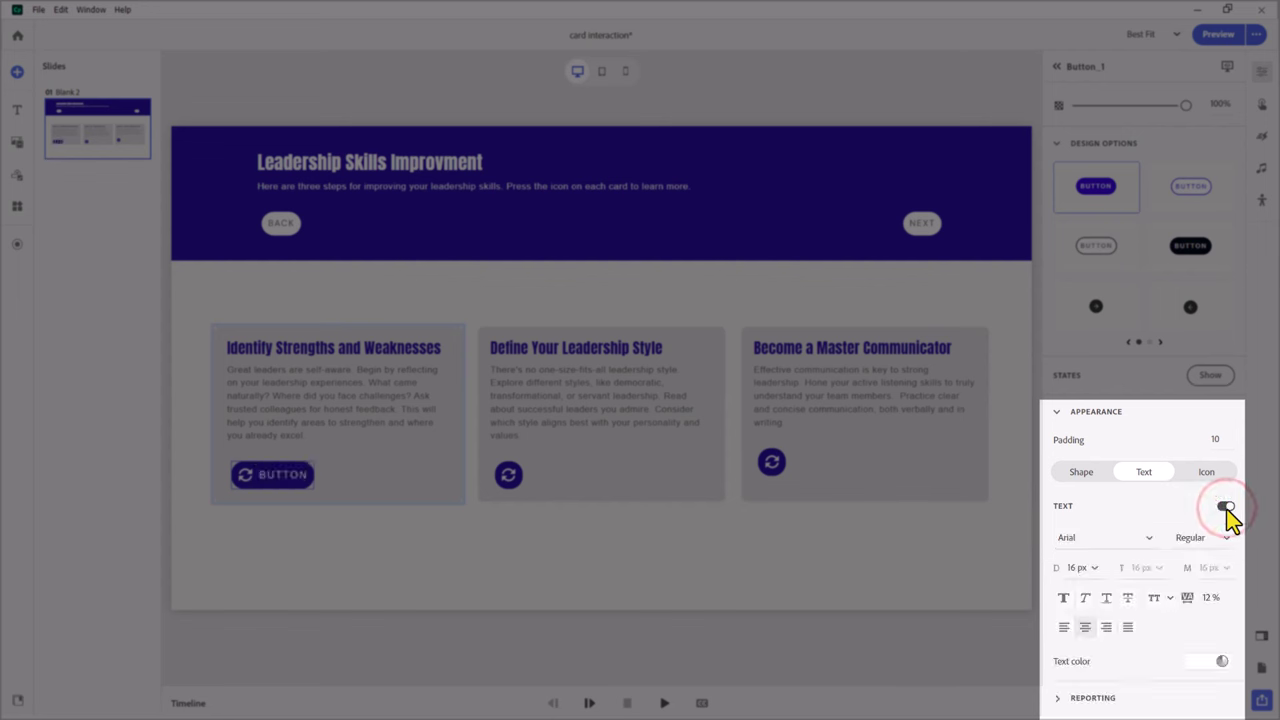
left_click(1225, 507)
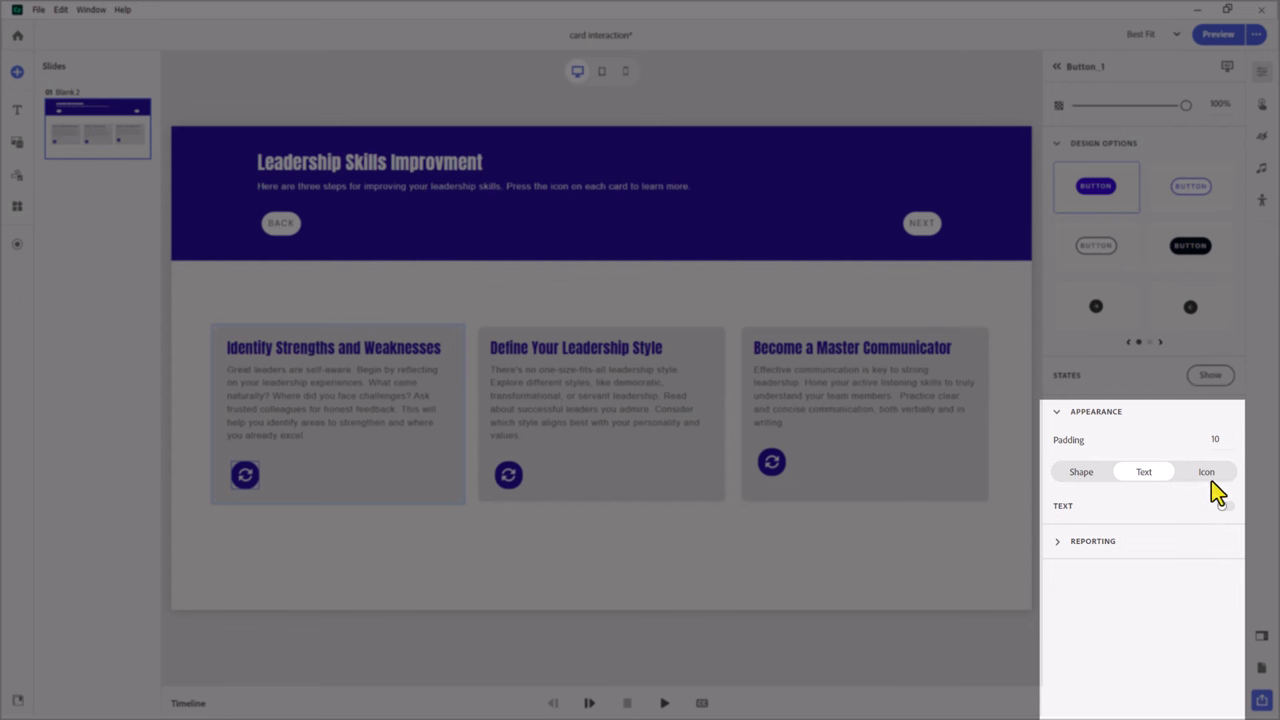
Review Button_1's icon source and solid colour settings without changing them
left_click(1207, 472)
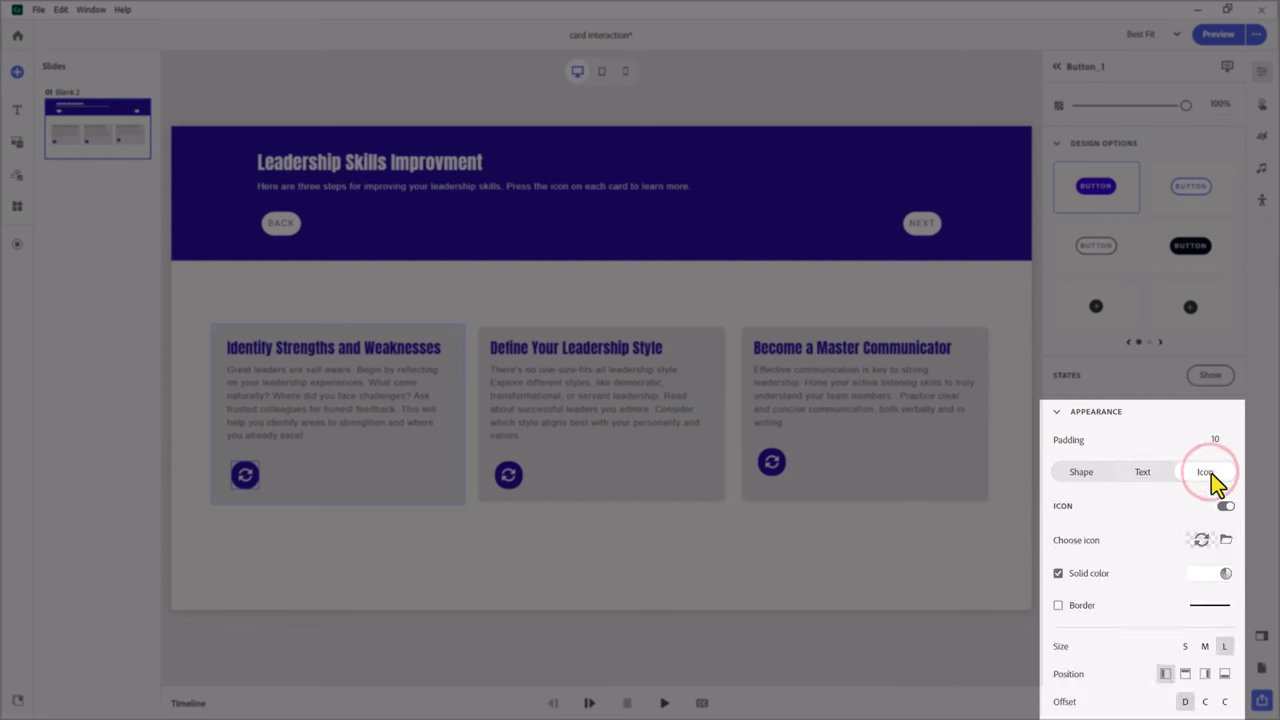
left_click(1207, 472)
left_click(1226, 541)
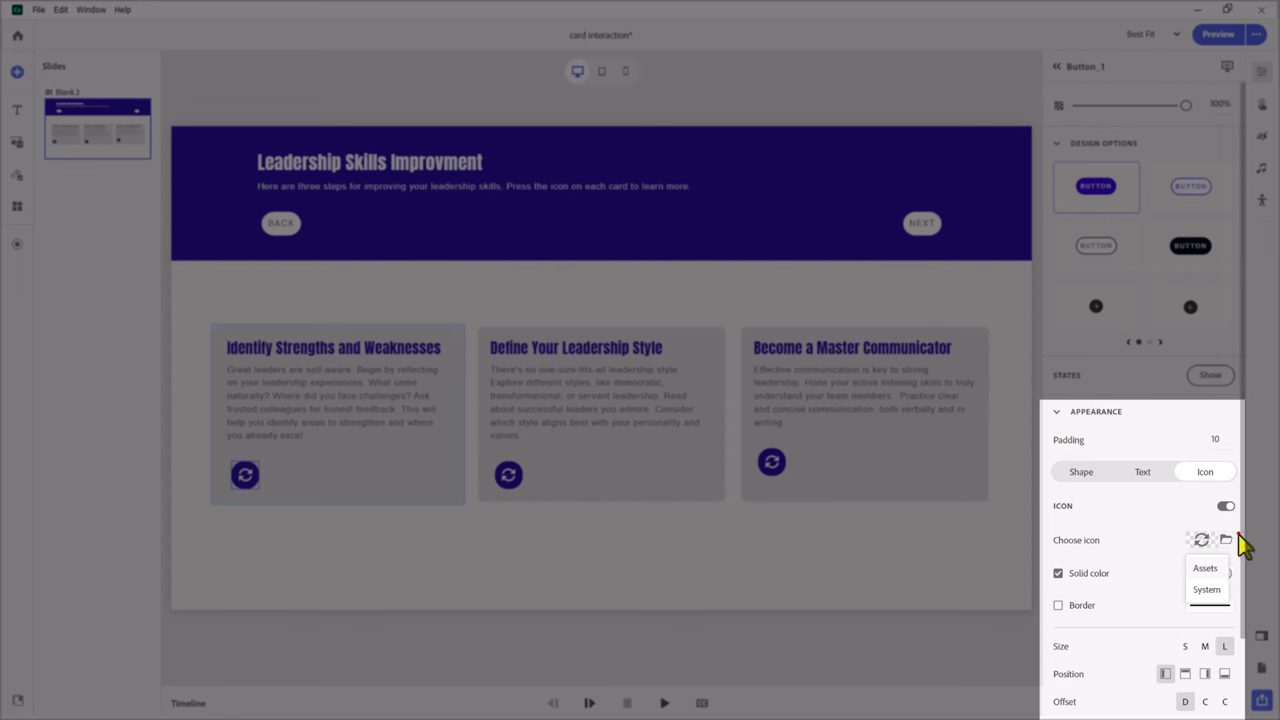
left_click(1242, 534)
left_click(1224, 575)
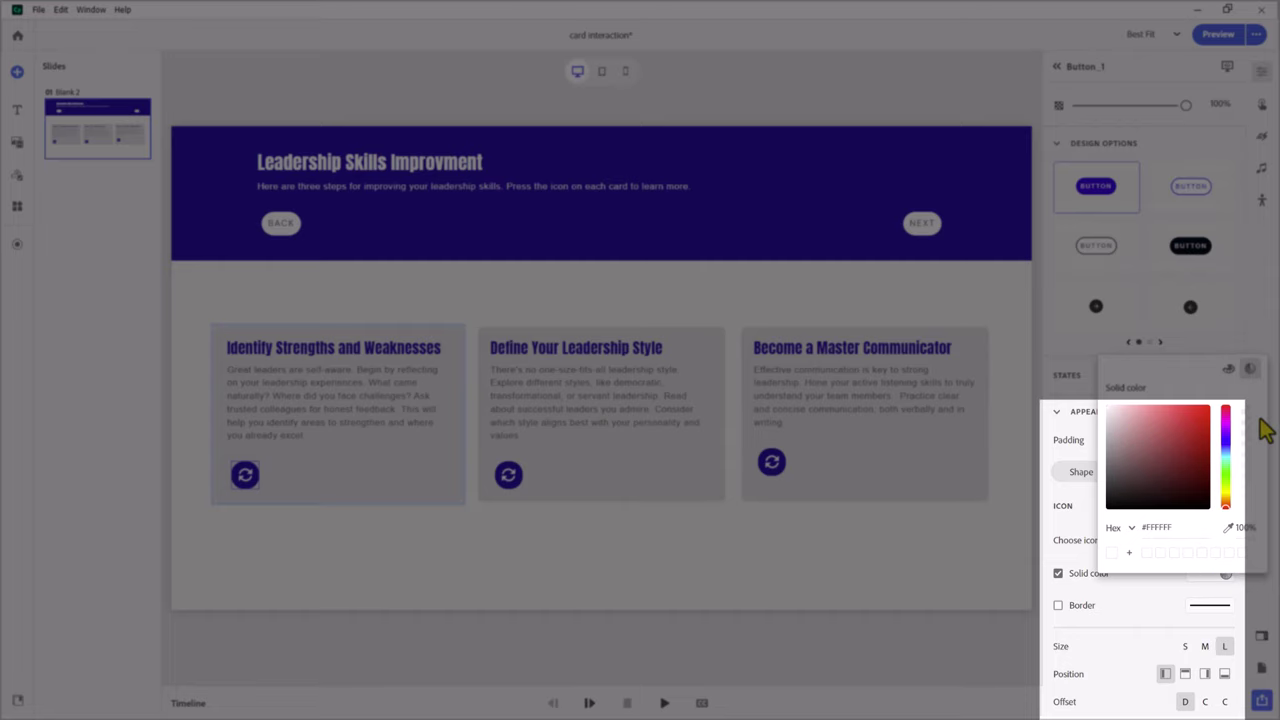
left_click(1148, 598)
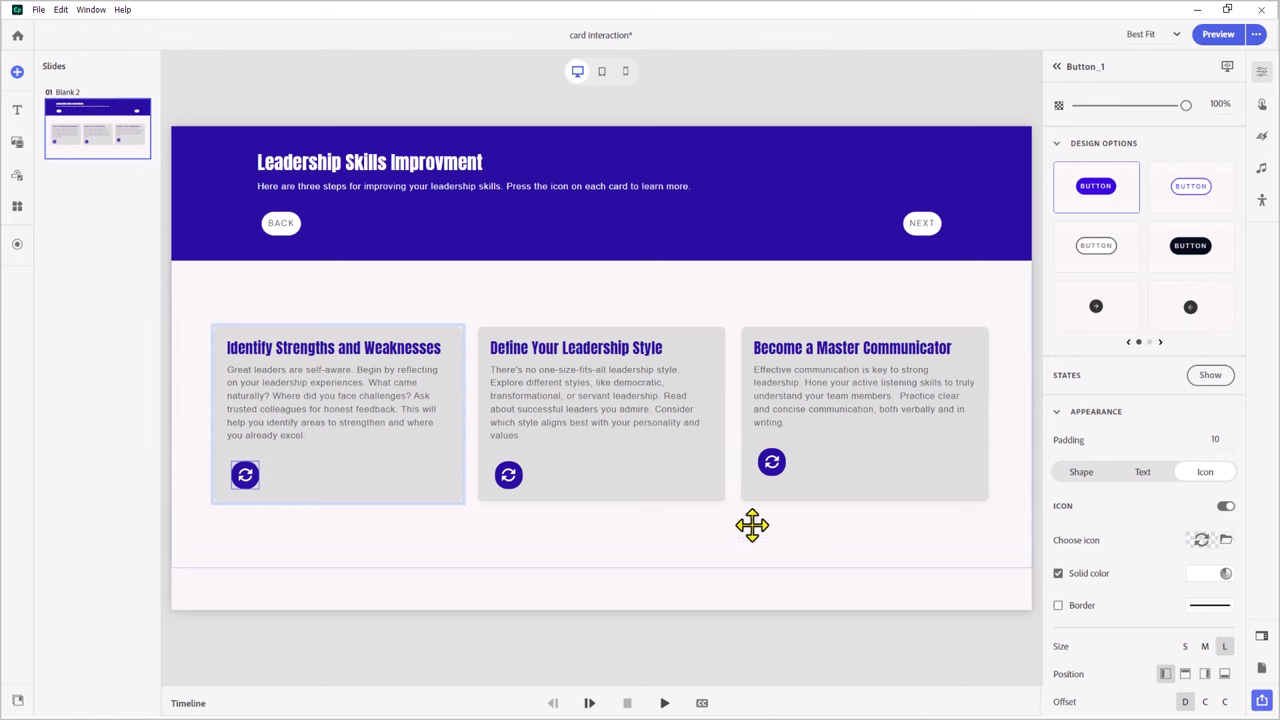
Set the body texts text_1, text_2 and text_3 to hide during publish, then deselect
left_click(262, 290)
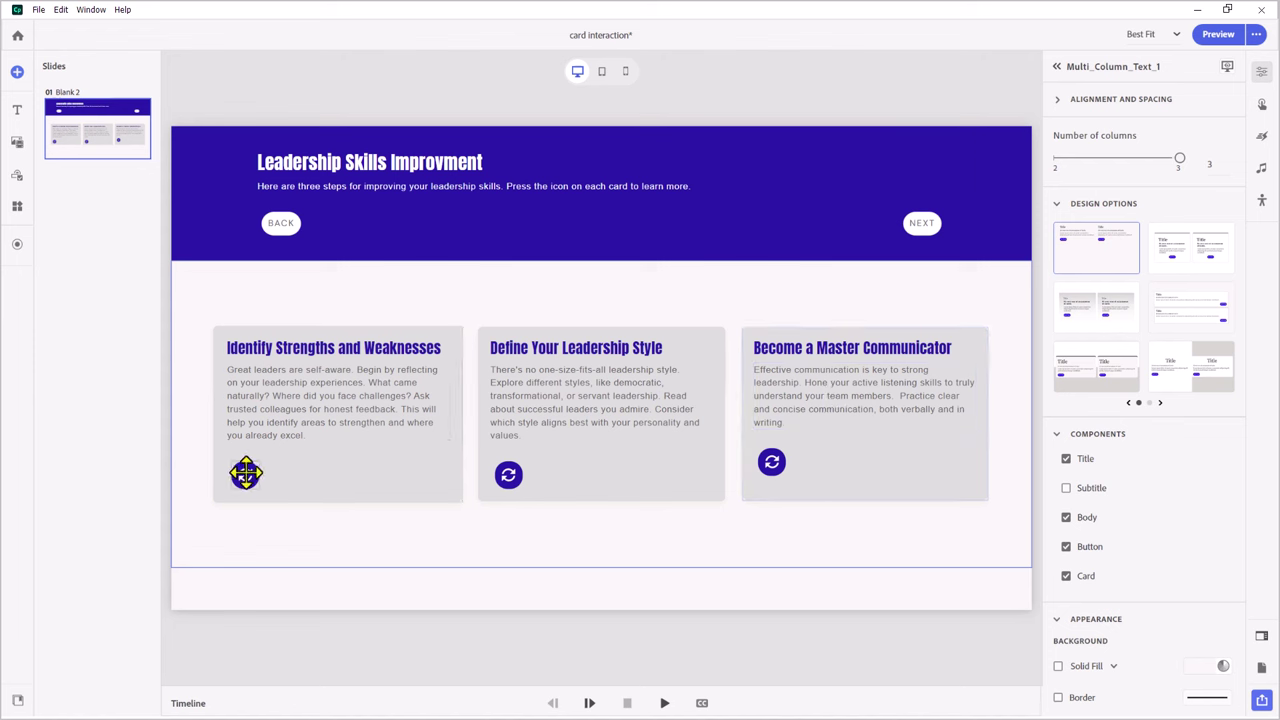
left_click(336, 390)
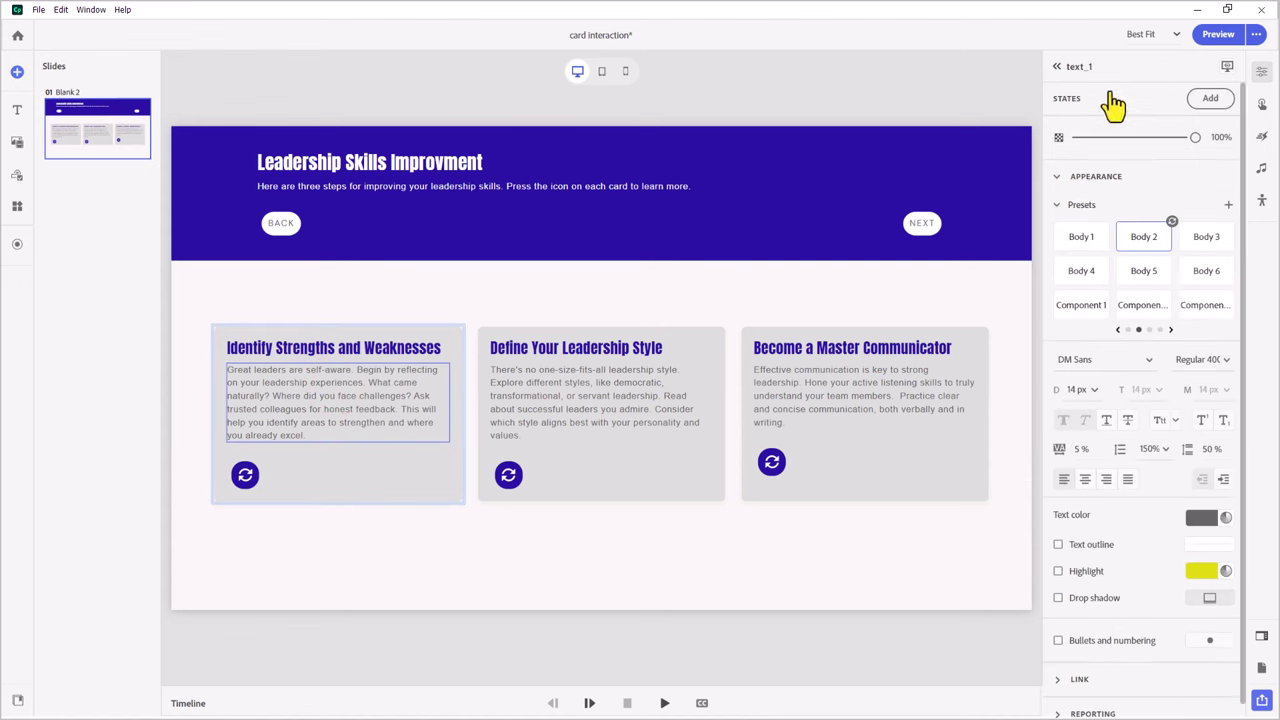
left_click(1227, 67)
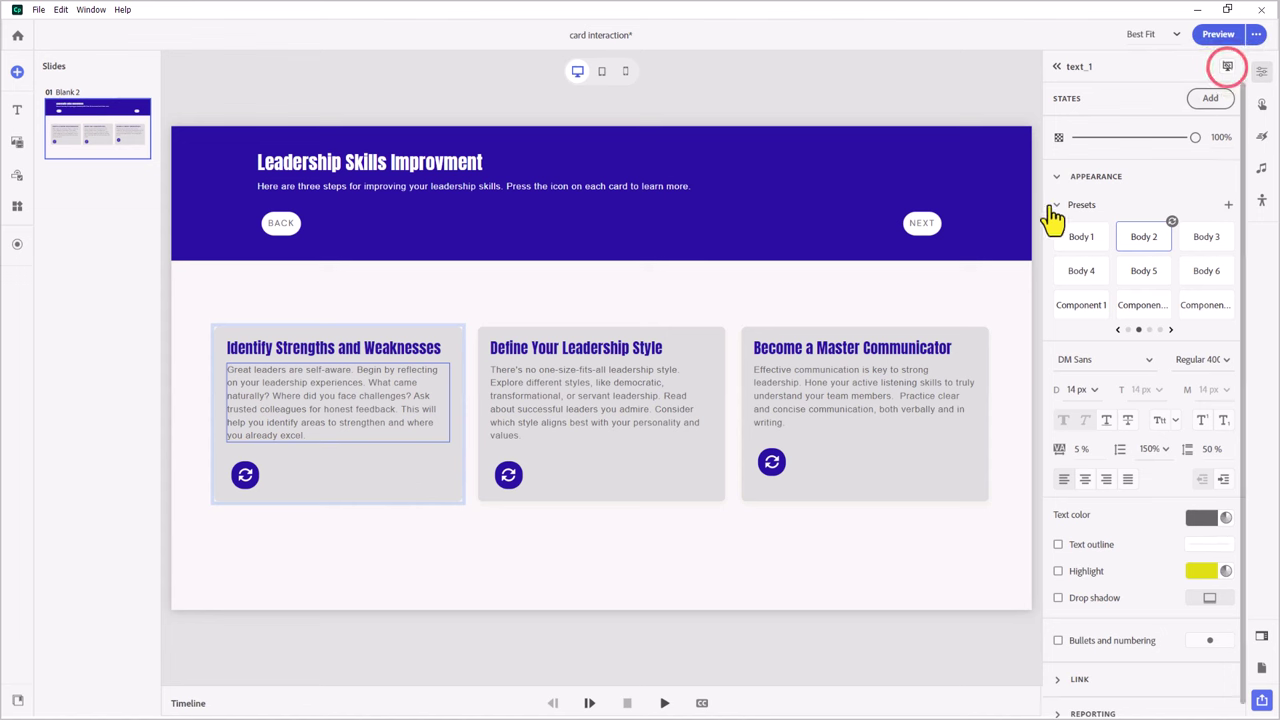
left_click(637, 398)
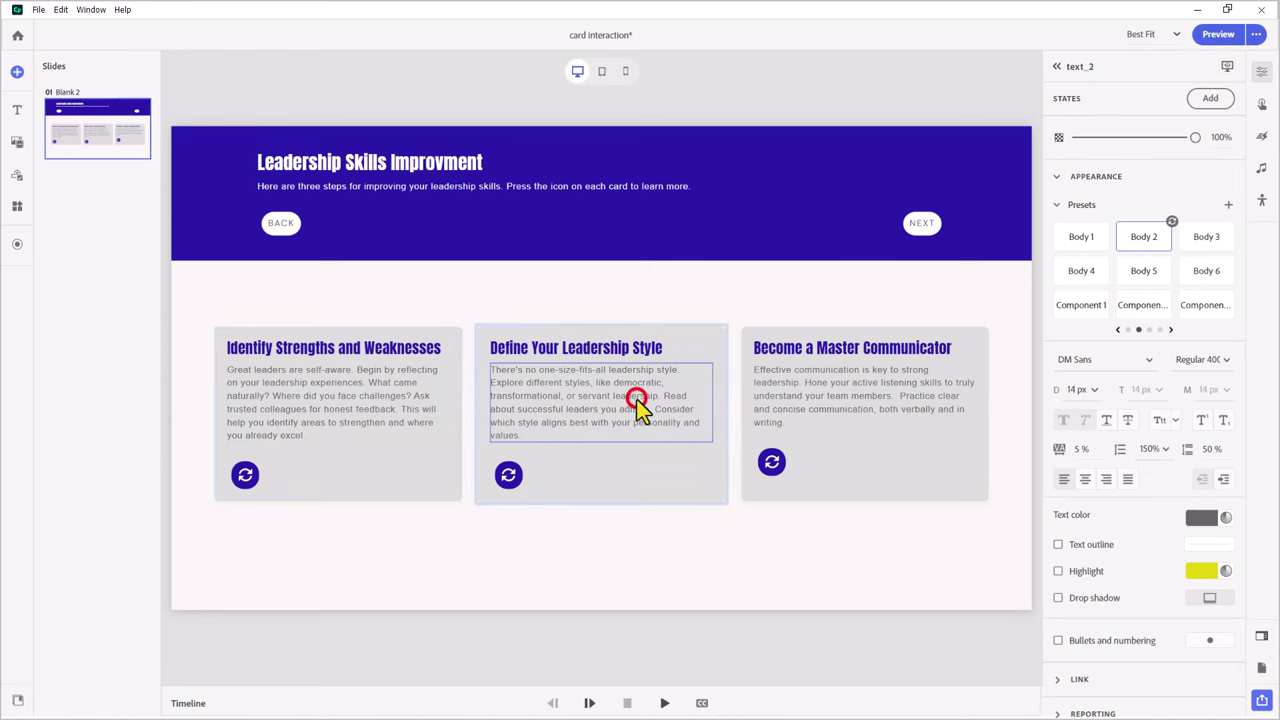
left_click(1227, 67)
left_click(852, 388)
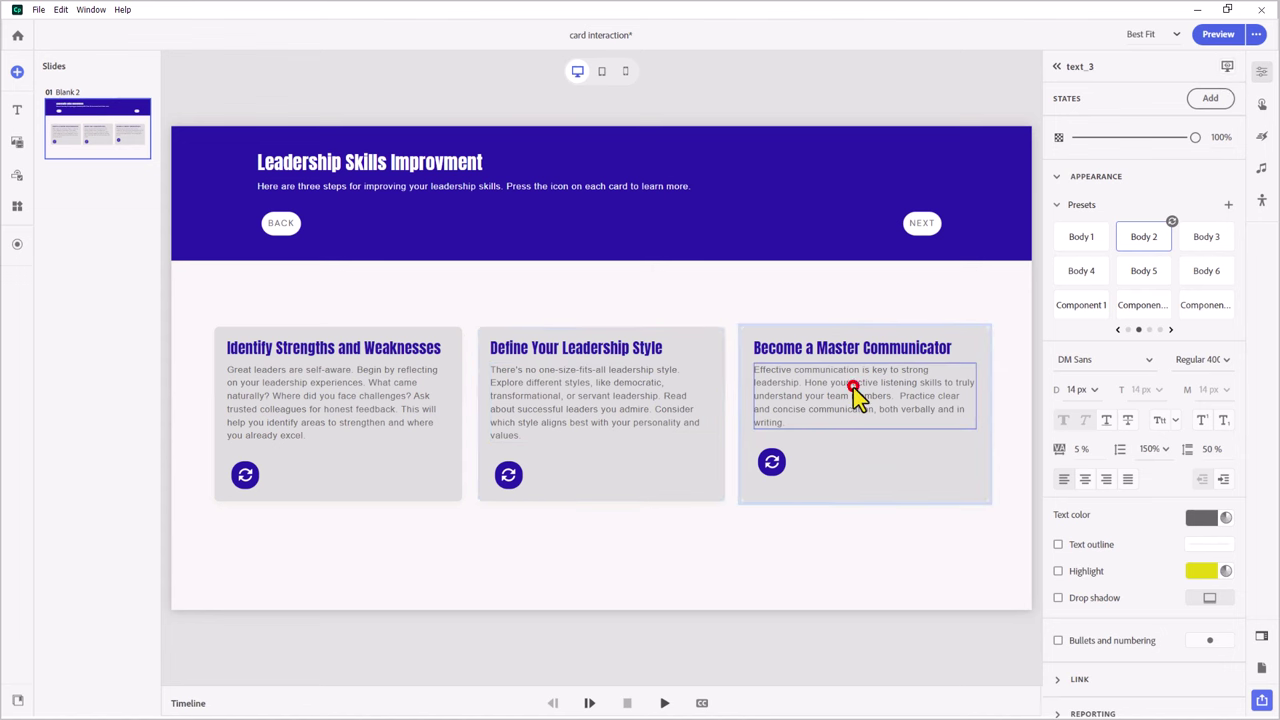
left_click(1227, 67)
left_click(440, 665)
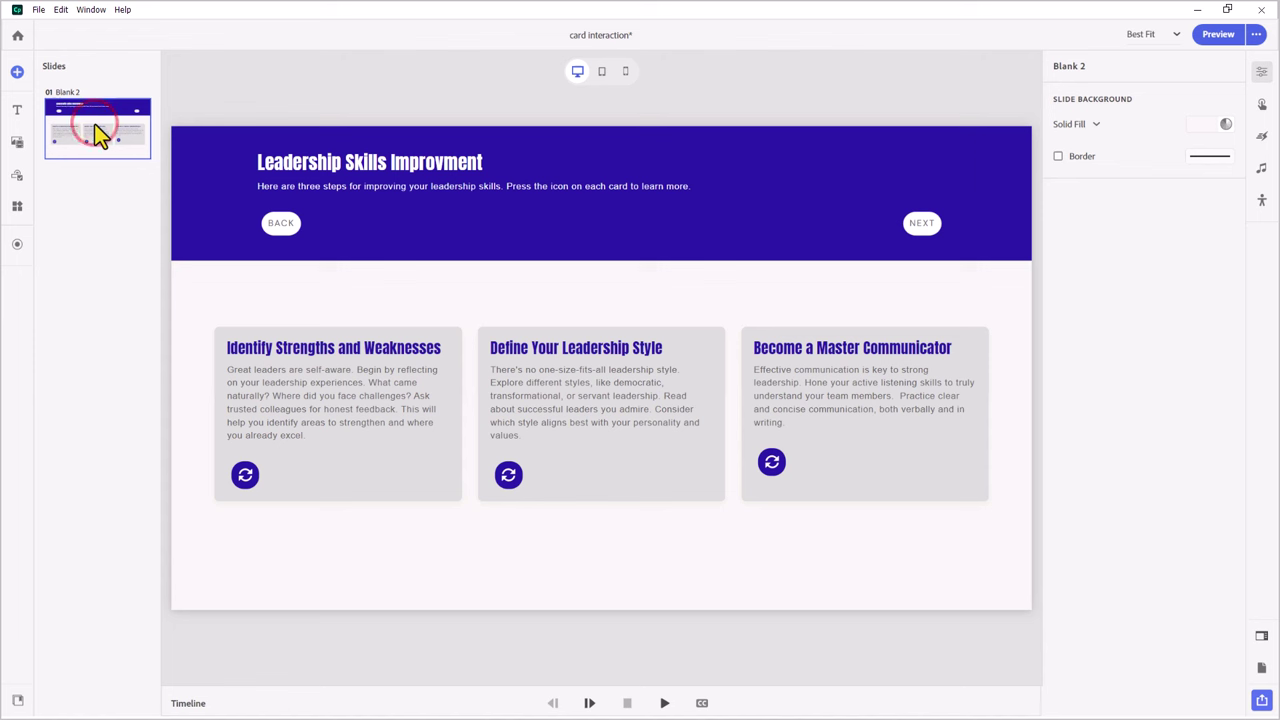
Import Slide Audio.mp3 from the Downloads folder through the slide's Audio panel
left_click(1263, 170)
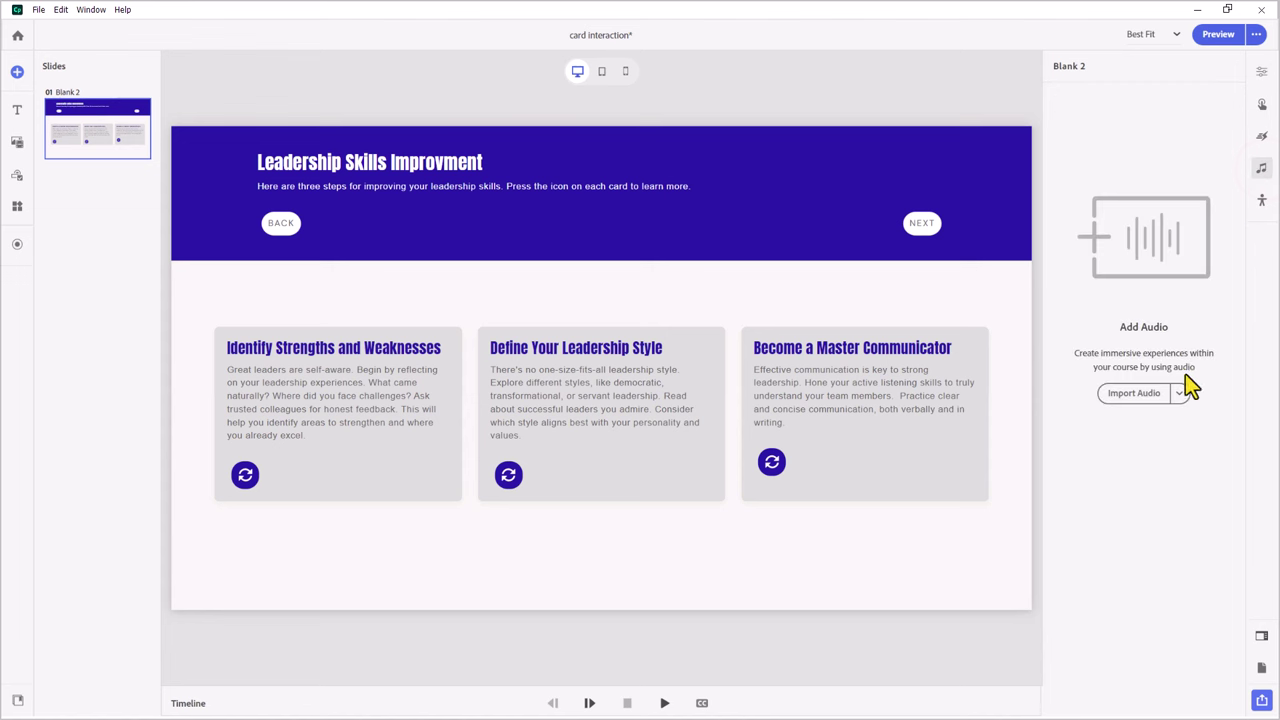
left_click(1139, 396)
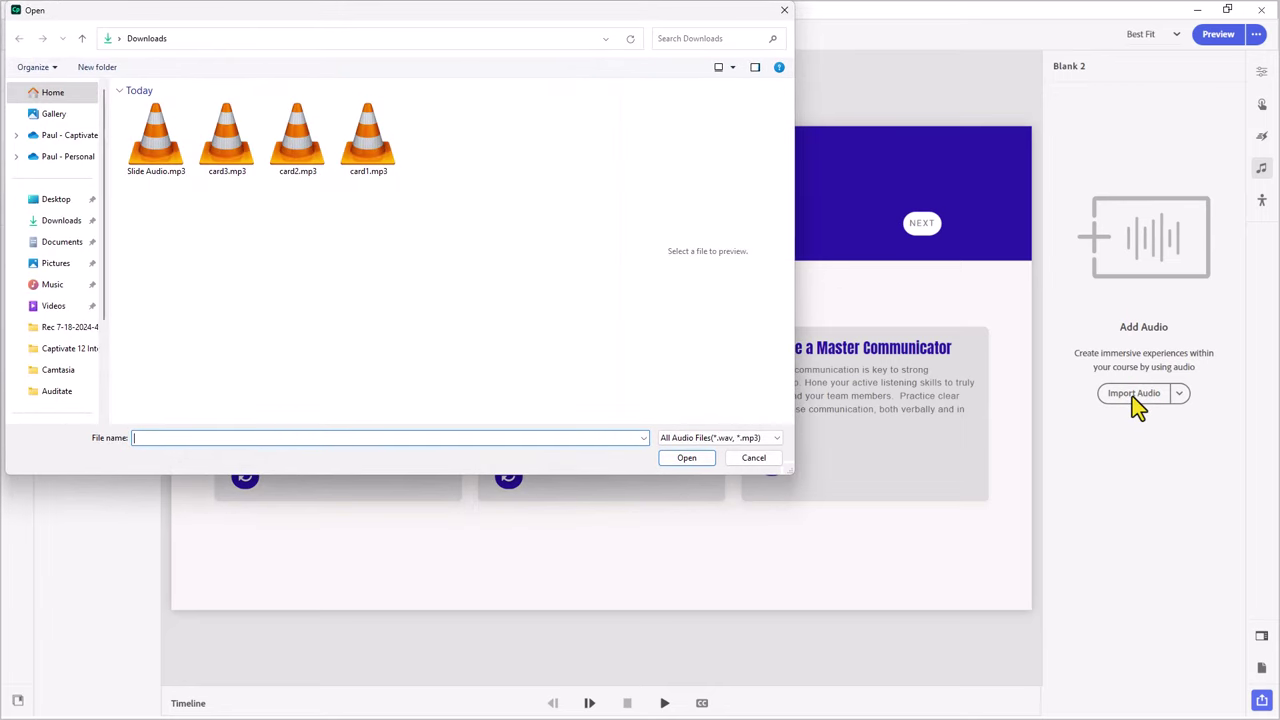
left_click(157, 150)
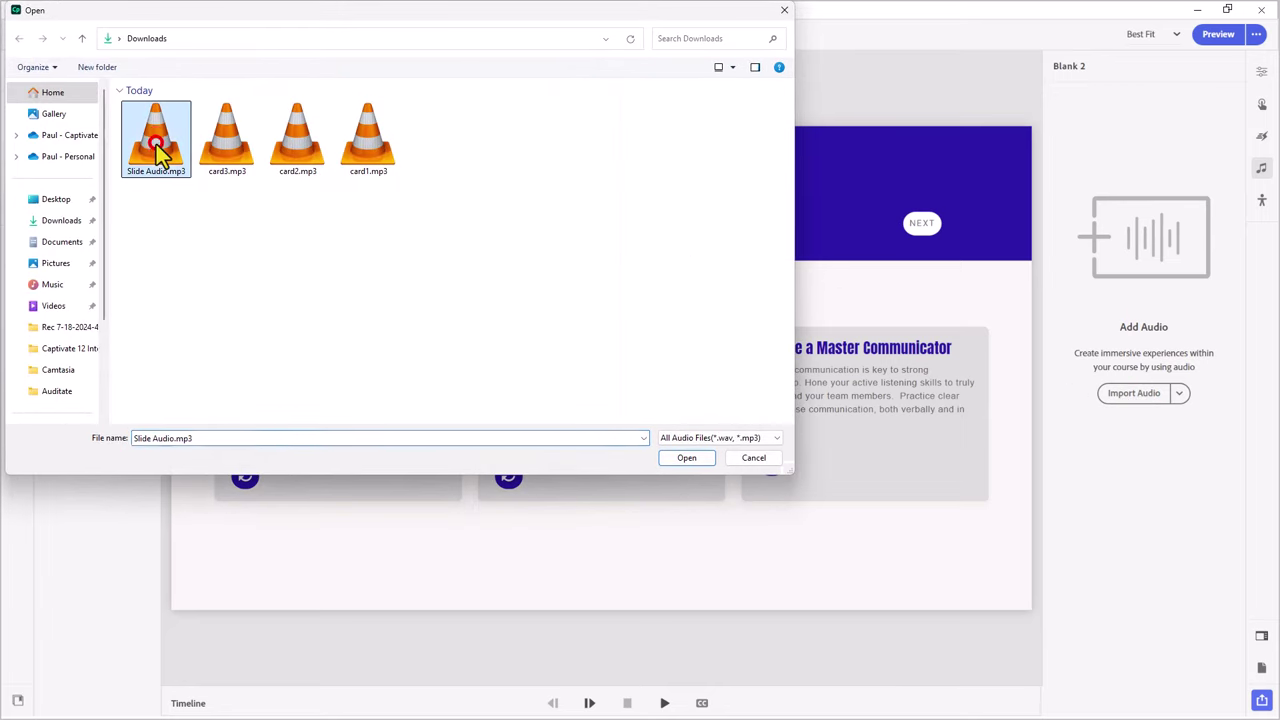
left_click(686, 459)
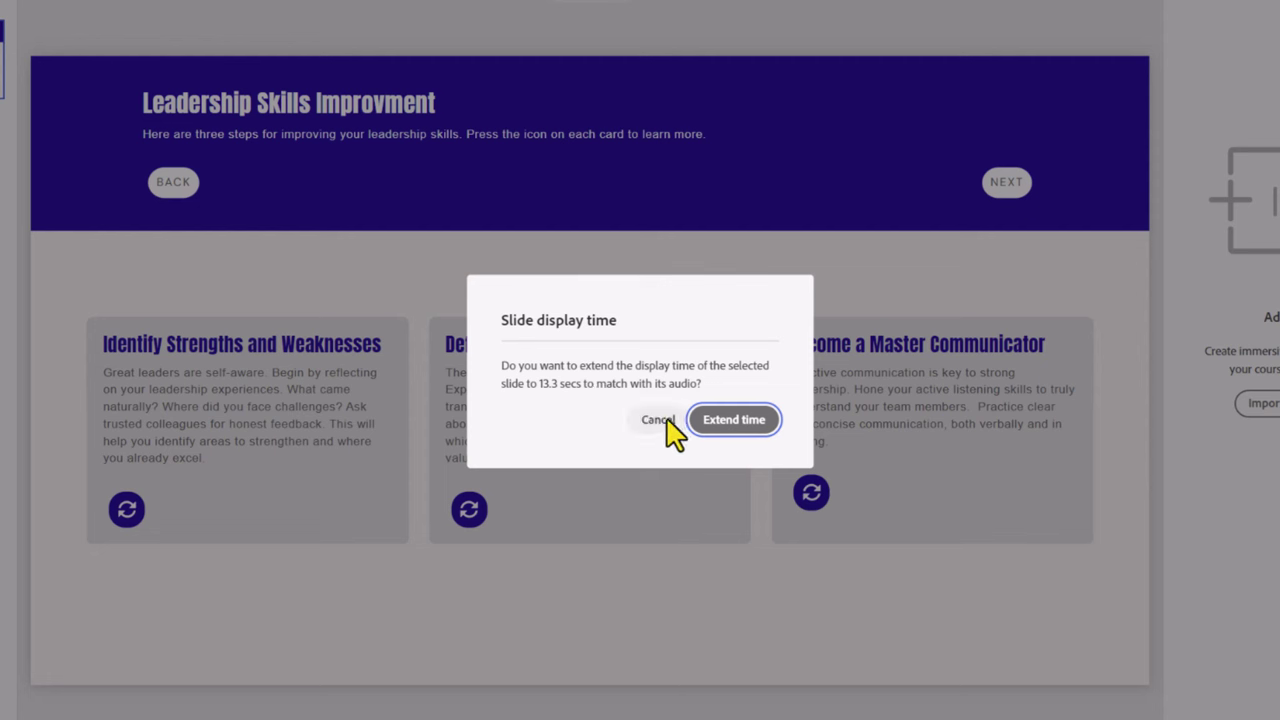
Extend the slide display time to 13.3 seconds to match the audio
left_click(740, 420)
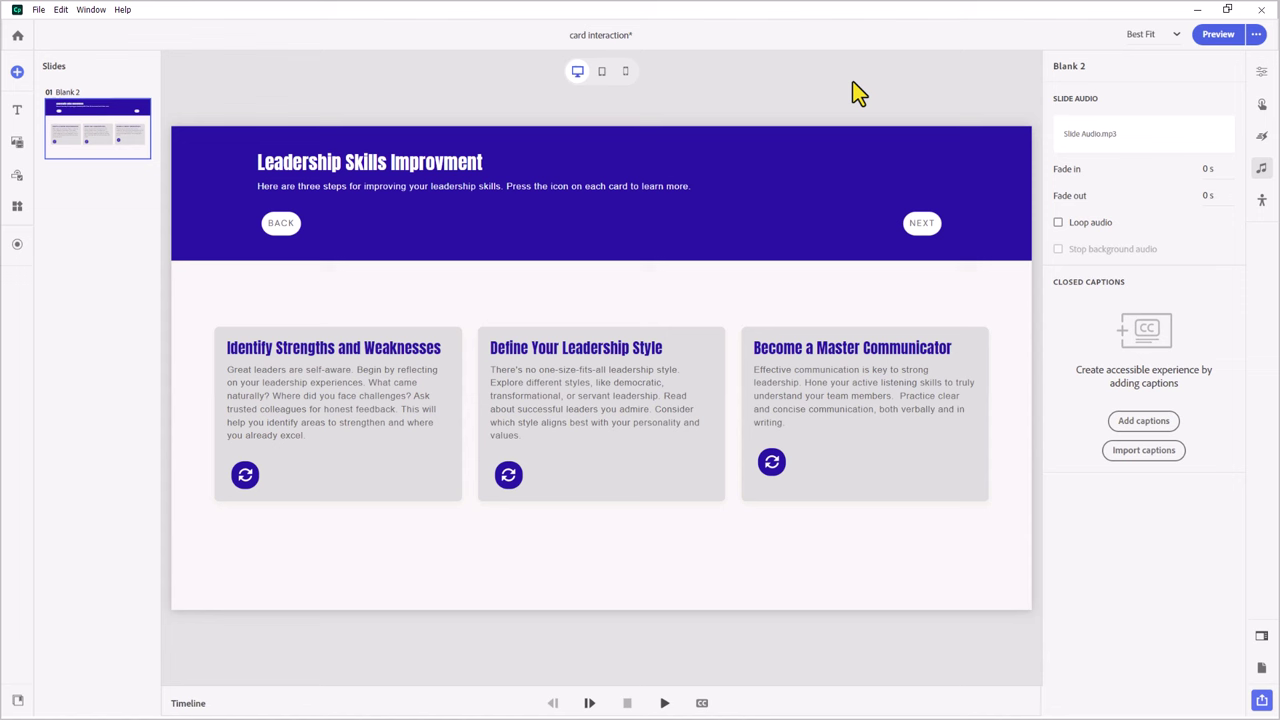
Add a slide interaction triggered when Button_1, Button_2 and Button_3 are all clicked
left_click(853, 84)
left_click(1261, 105)
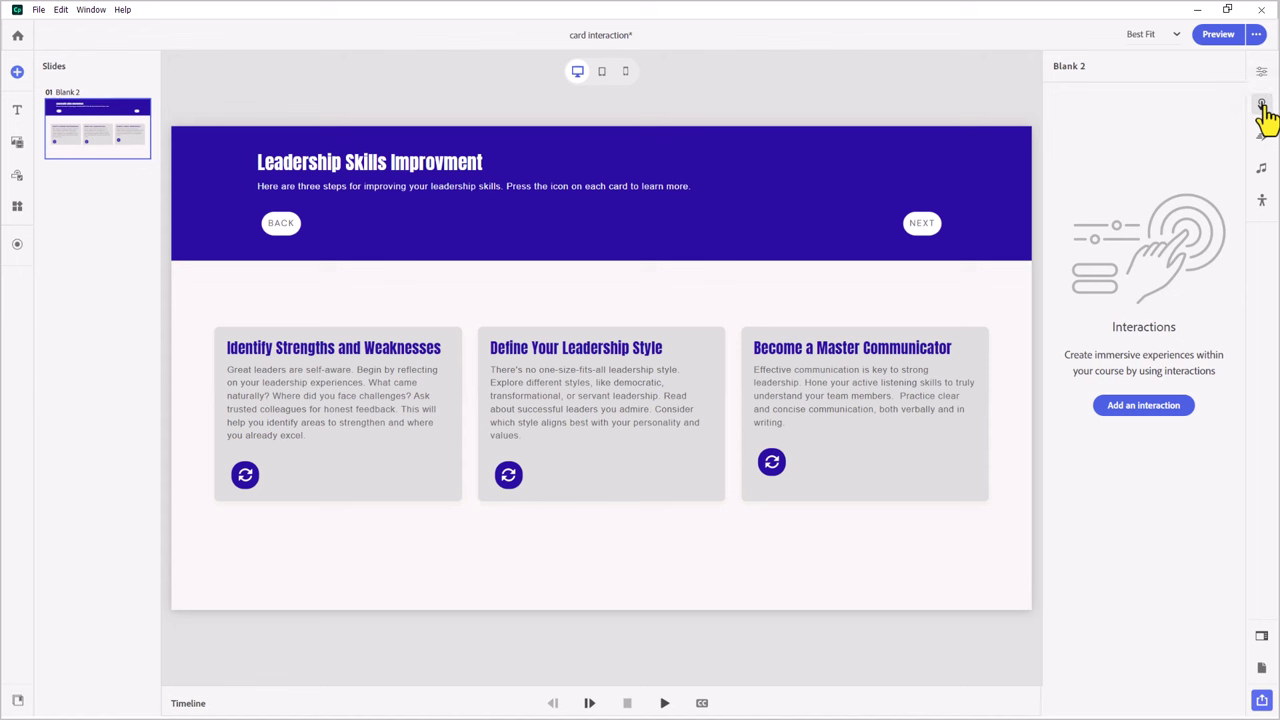
left_click(1143, 406)
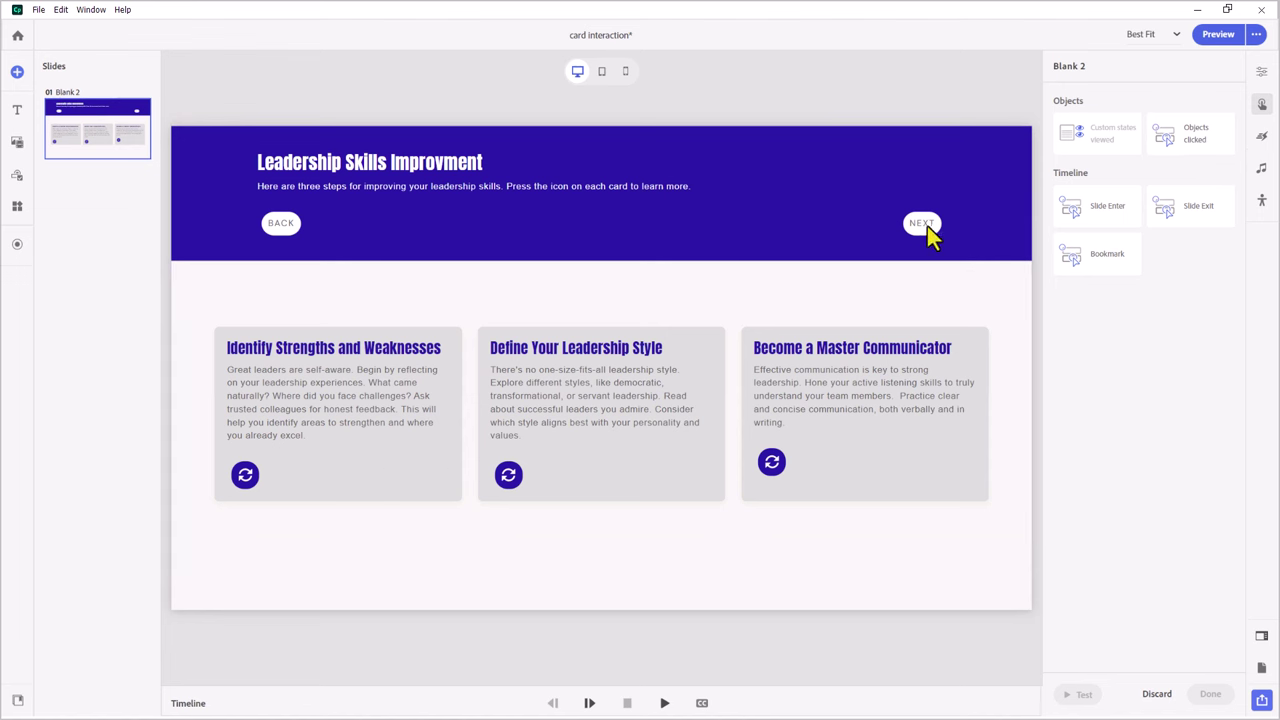
left_click(1197, 139)
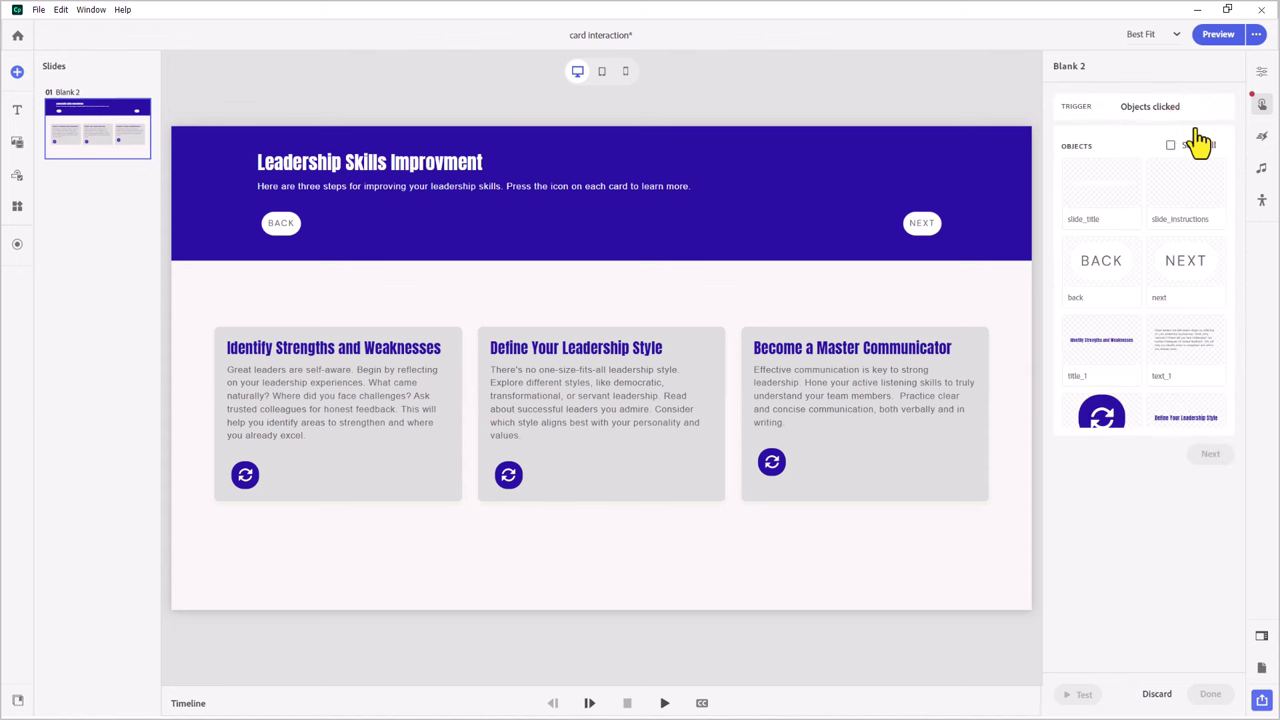
scroll(1185, 250, "down", 2)
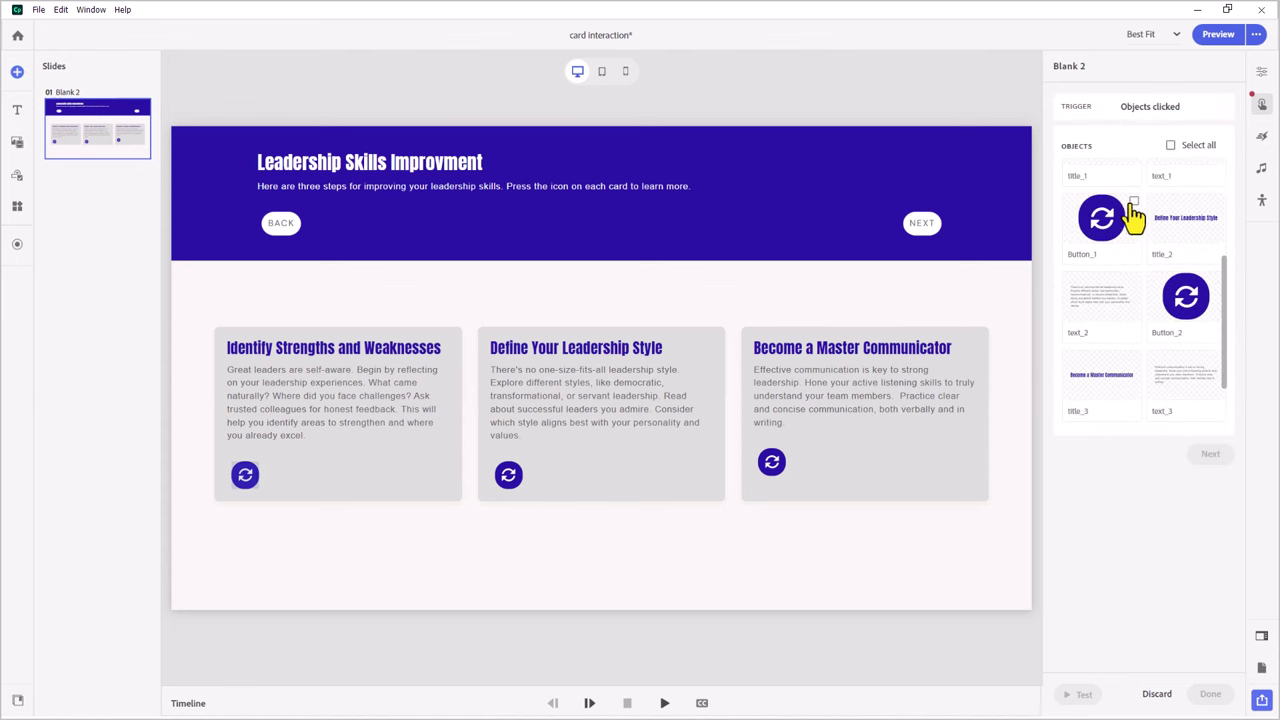
left_click(1133, 202)
left_click(1218, 280)
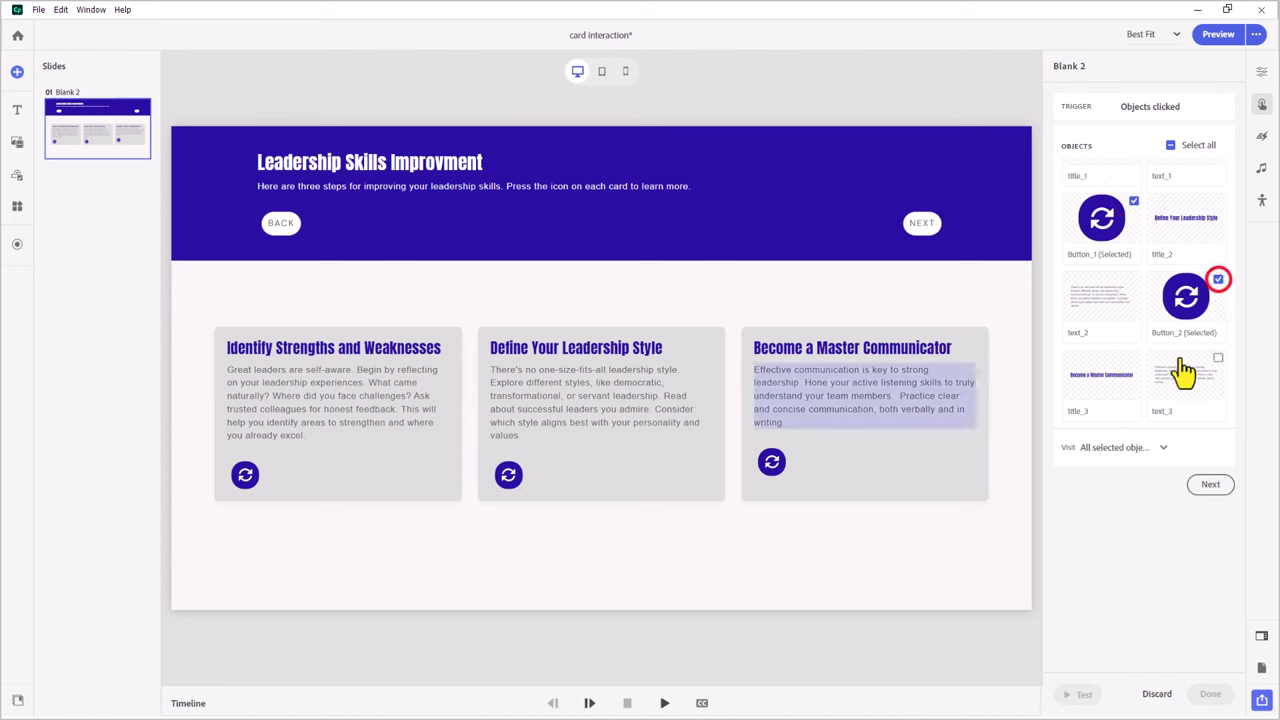
scroll(1183, 372, "down", 1)
left_click(1134, 370)
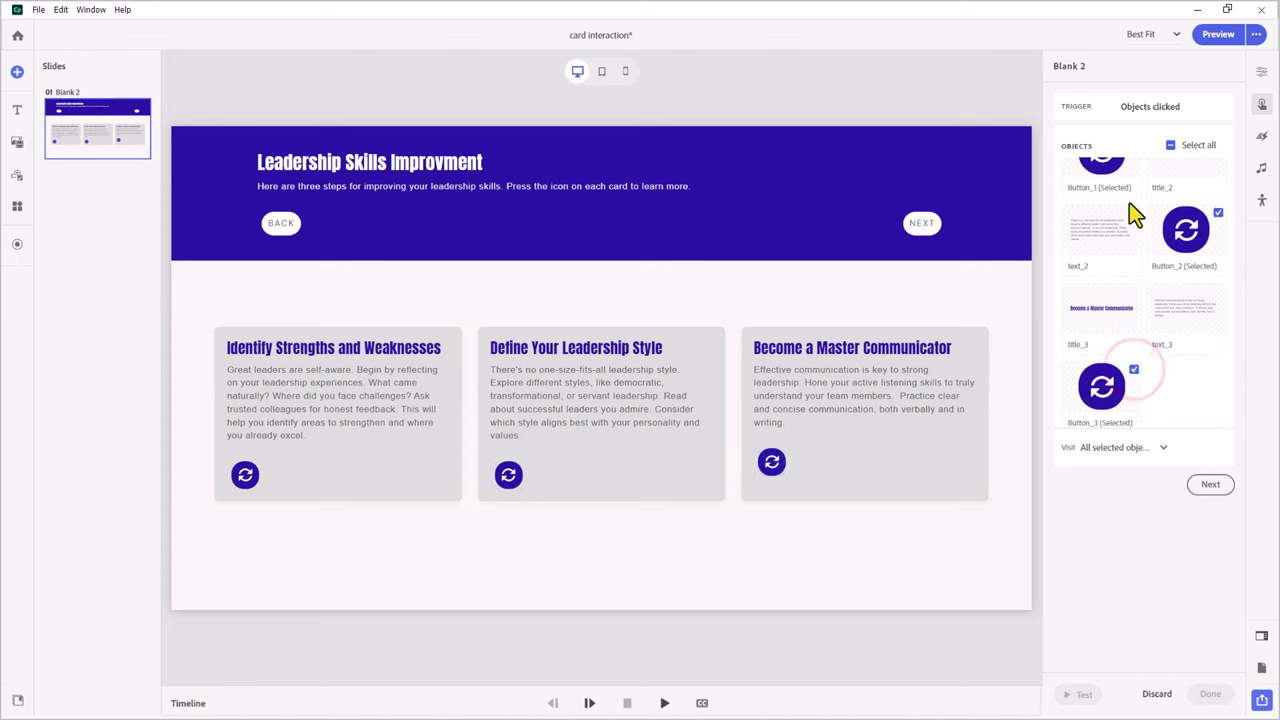
left_click(1210, 486)
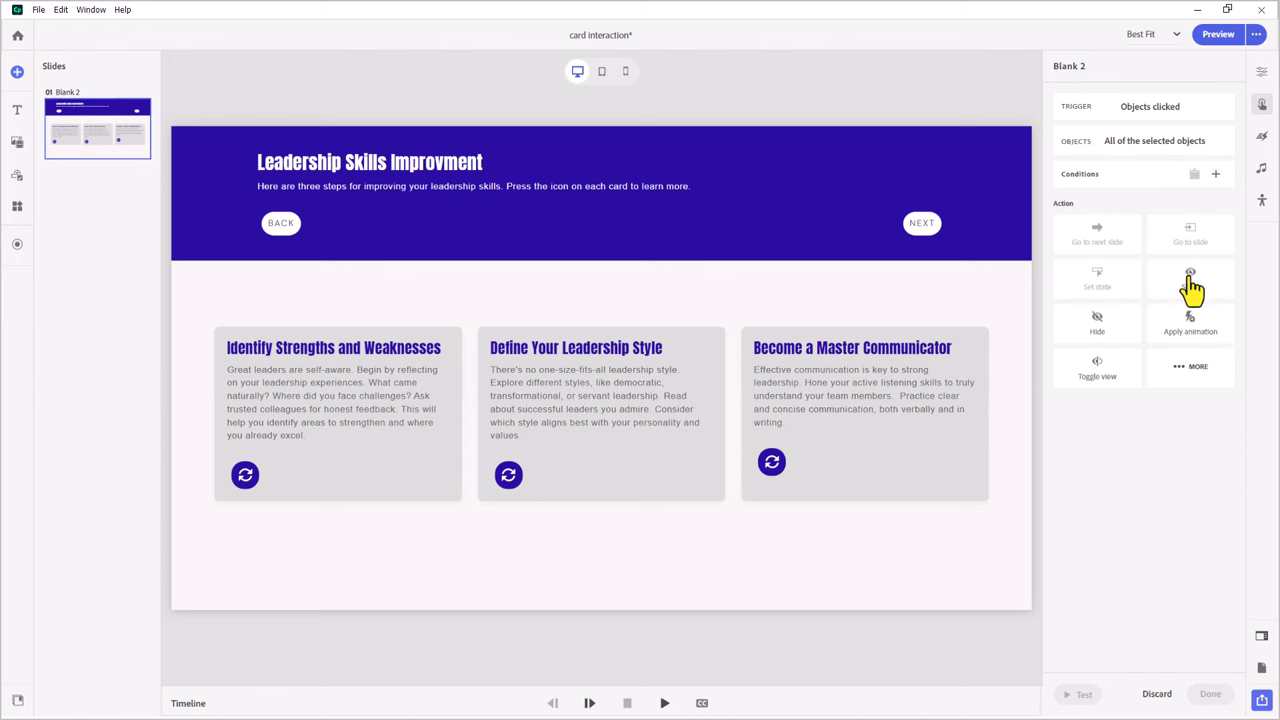
Set the interaction's action to Show the 'next' object and finish it
left_click(1191, 283)
left_click(1186, 415)
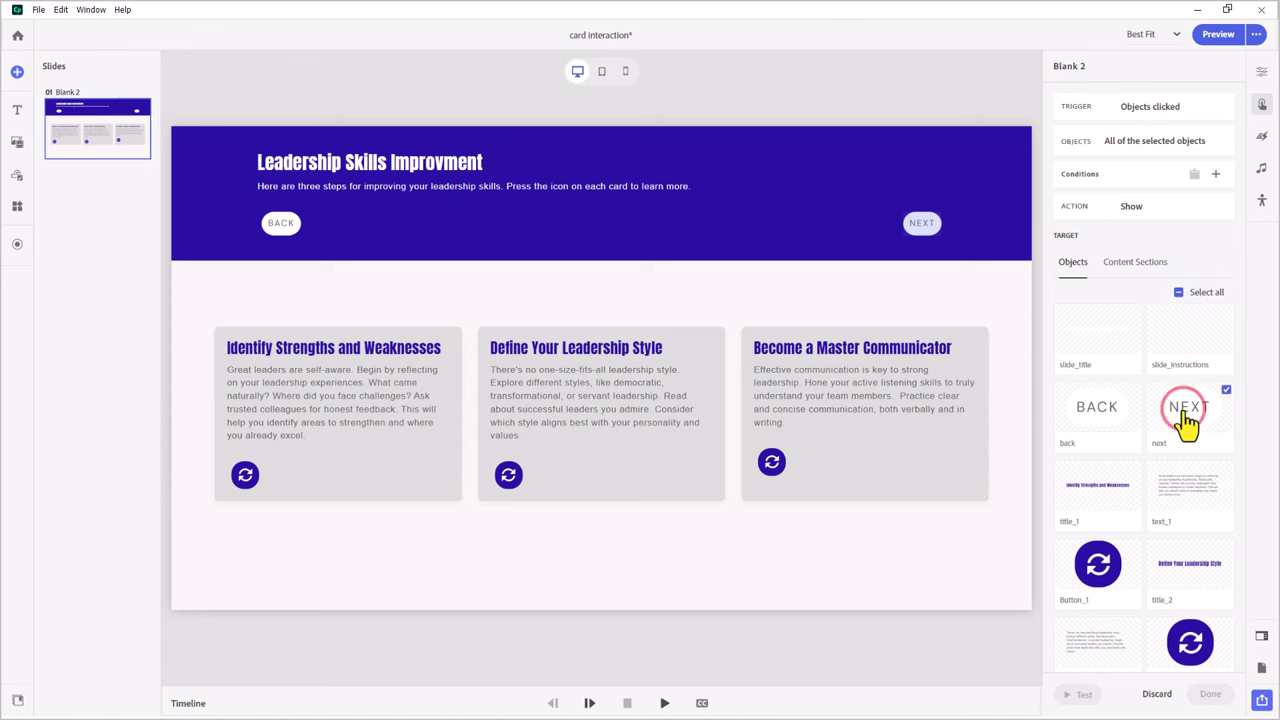
scroll(1186, 425, "down", 3)
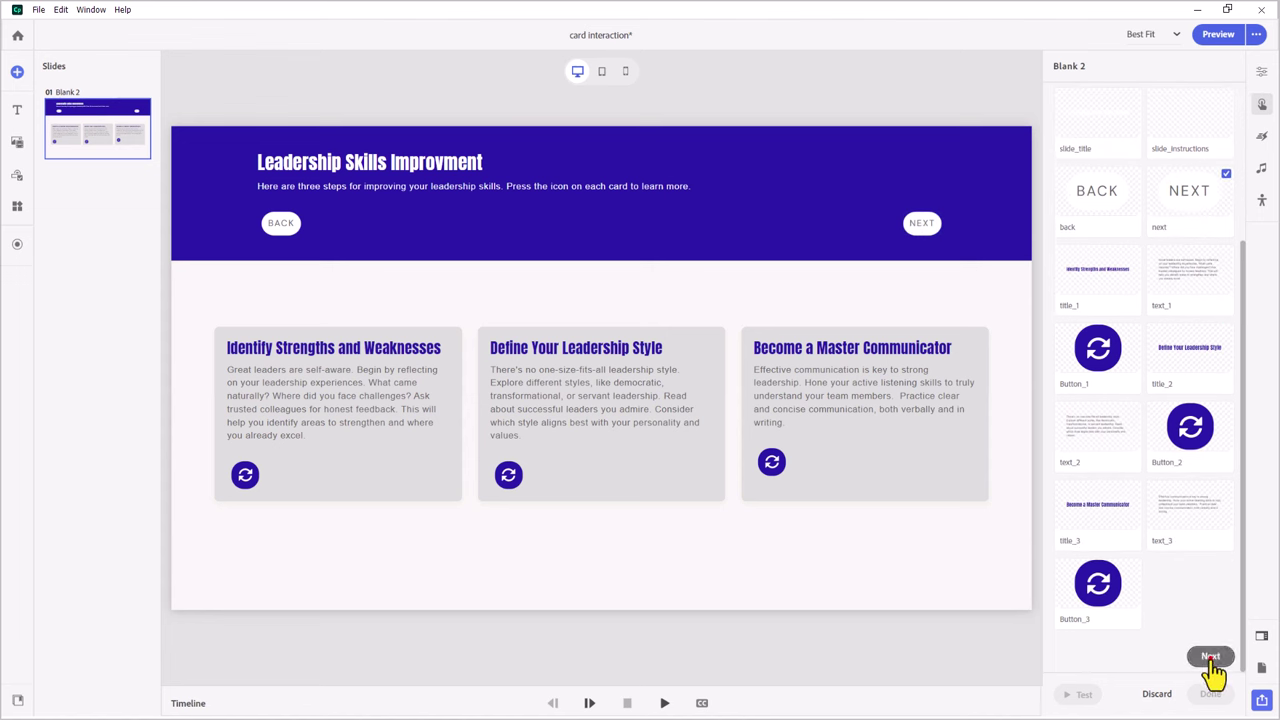
left_click(1210, 657)
left_click(1211, 690)
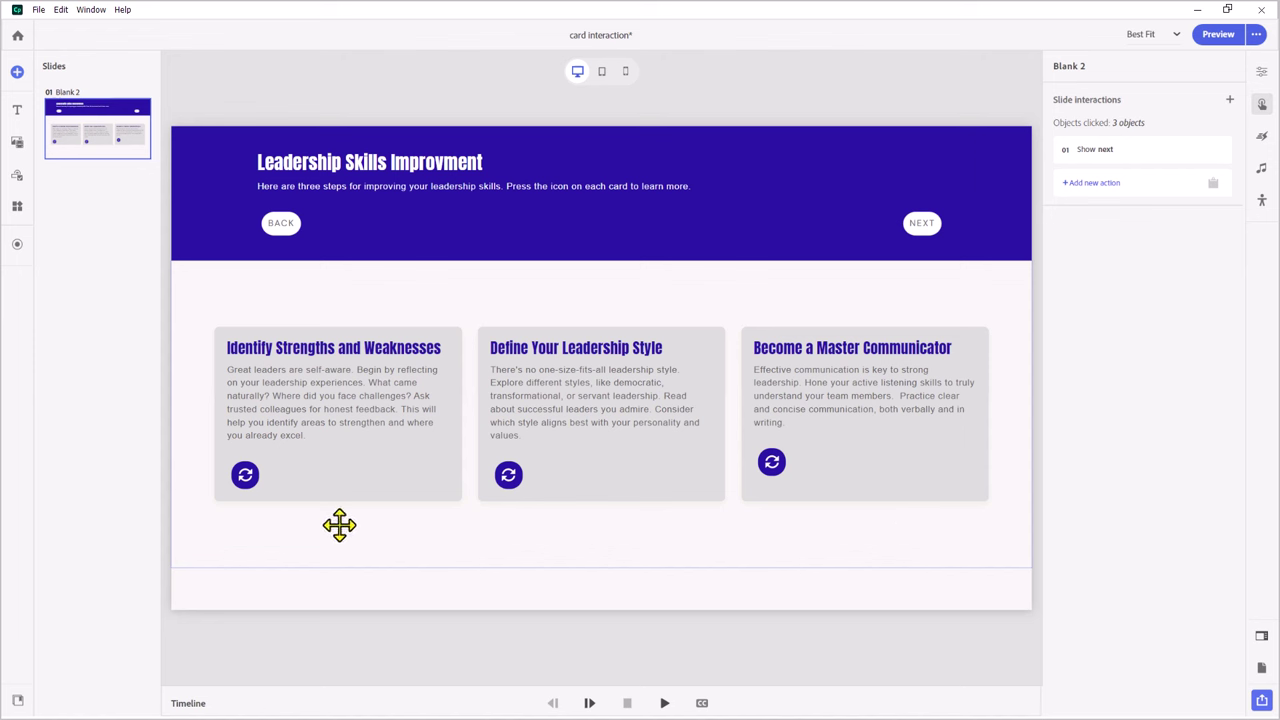
left_click(247, 478)
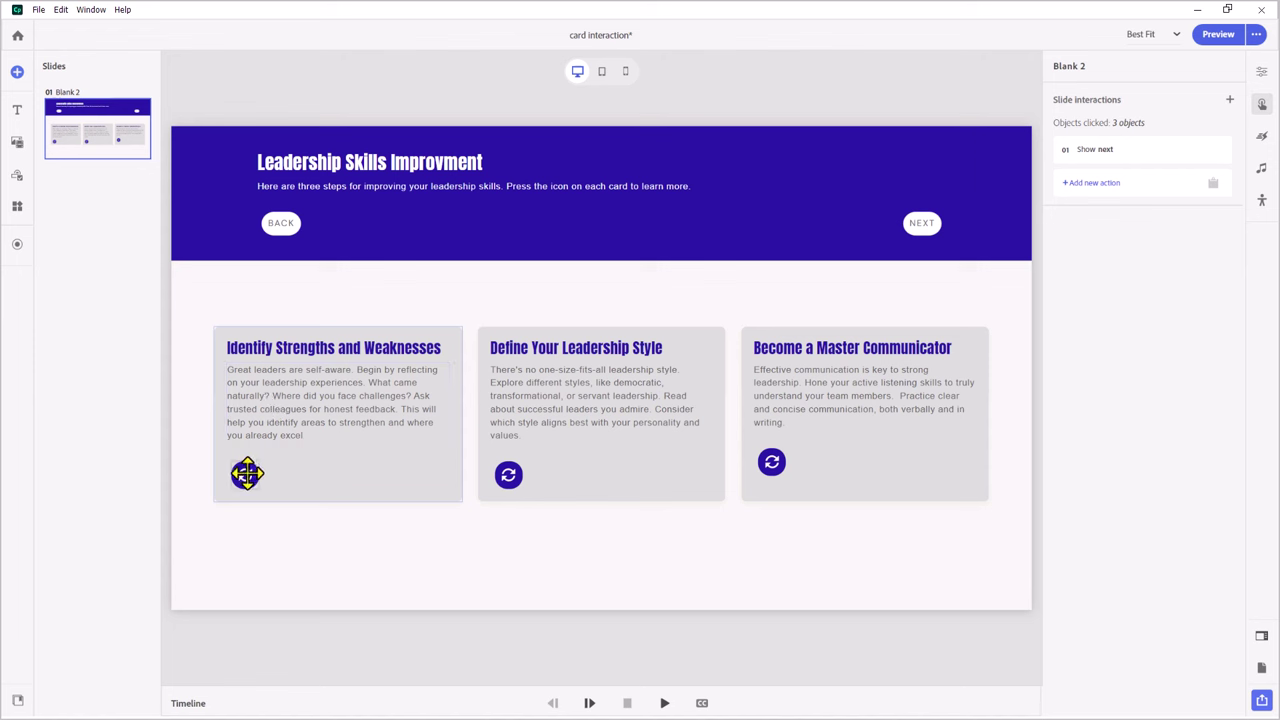
Add a Variable-type If condition to Button_1's Click/Tap interaction
left_click(247, 474)
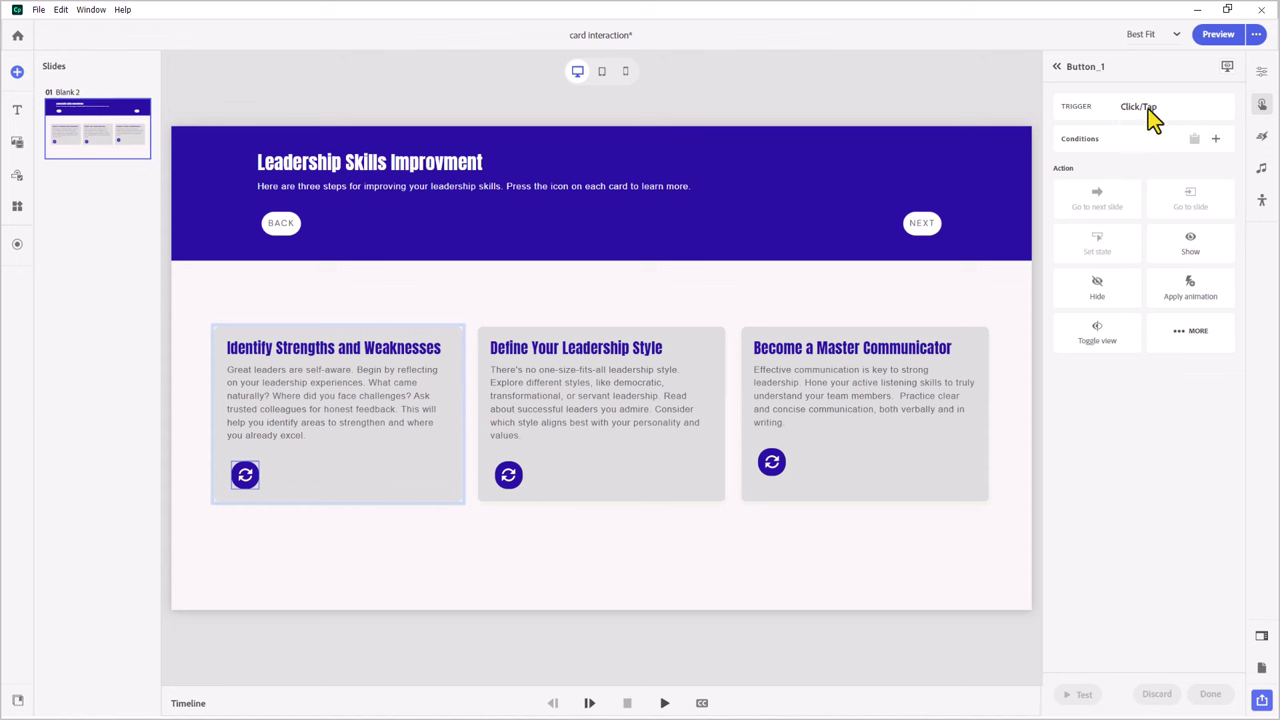
left_click(1216, 140)
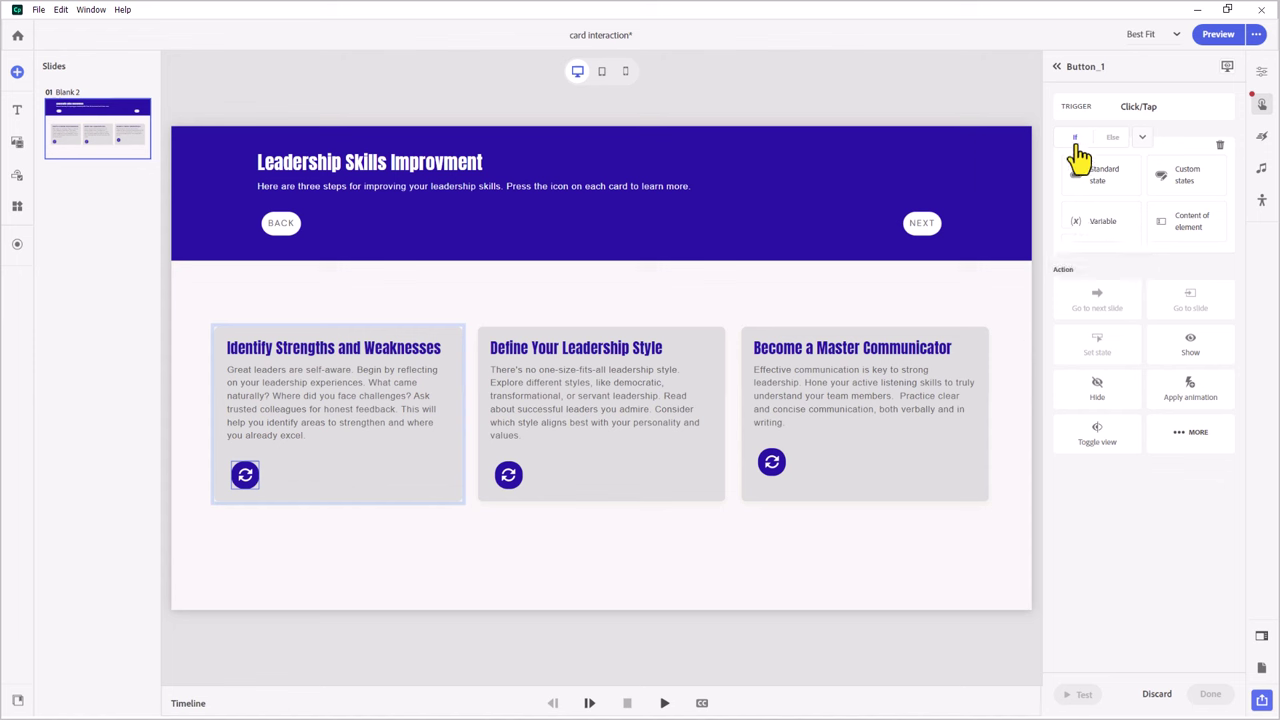
left_click(1088, 224)
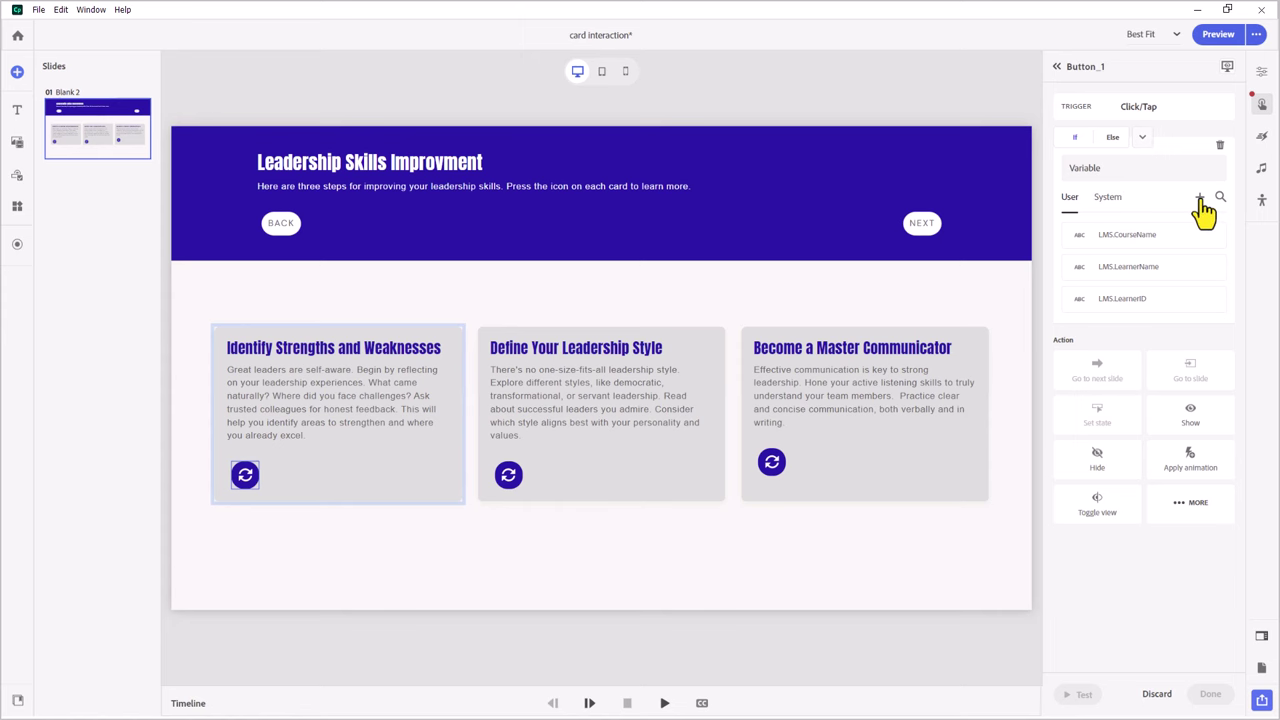
Create a True/False variable named card_flipped with starting value False
left_click(1200, 199)
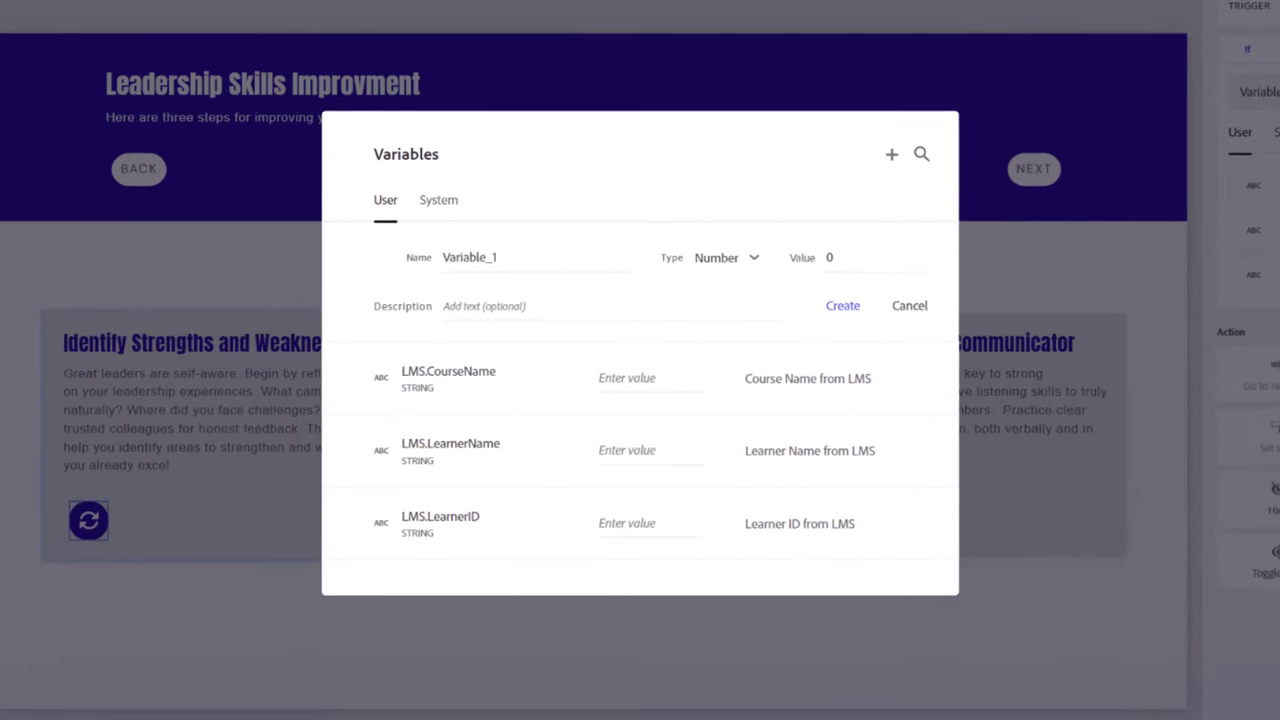
left_click(555, 283)
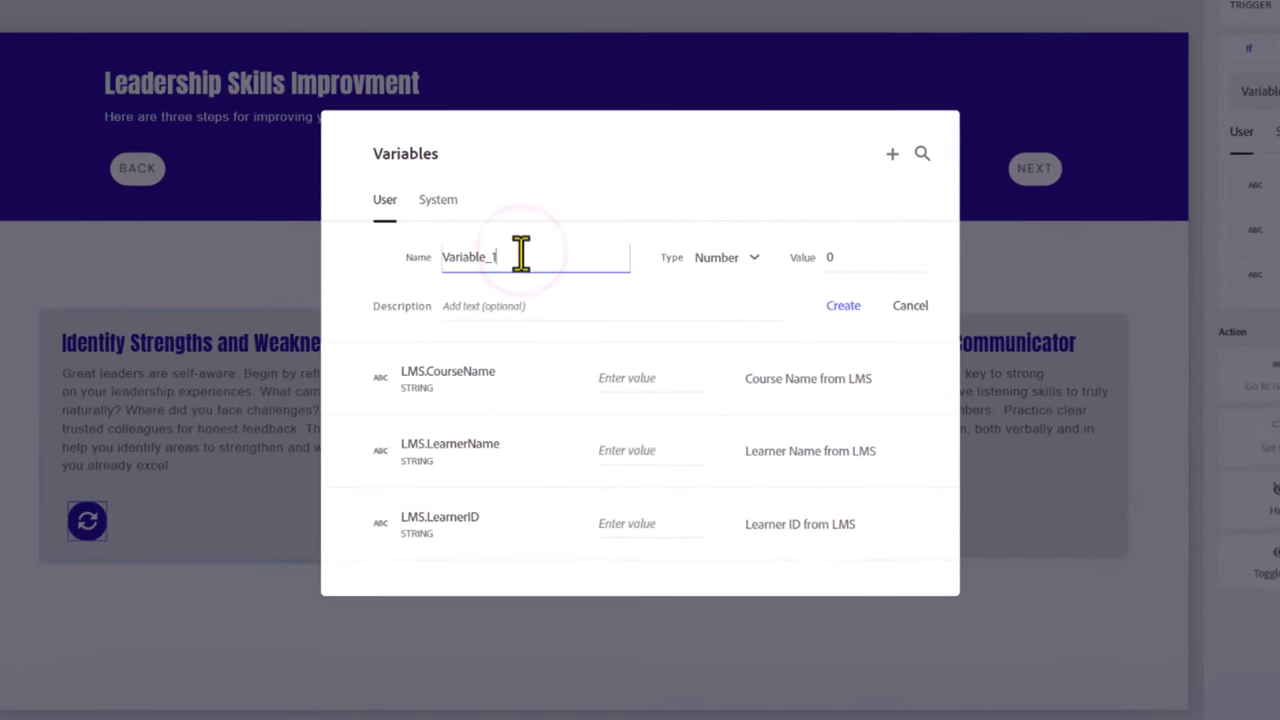
double_click(521, 256)
type("card_flipped")
left_click(727, 257)
left_click(711, 323)
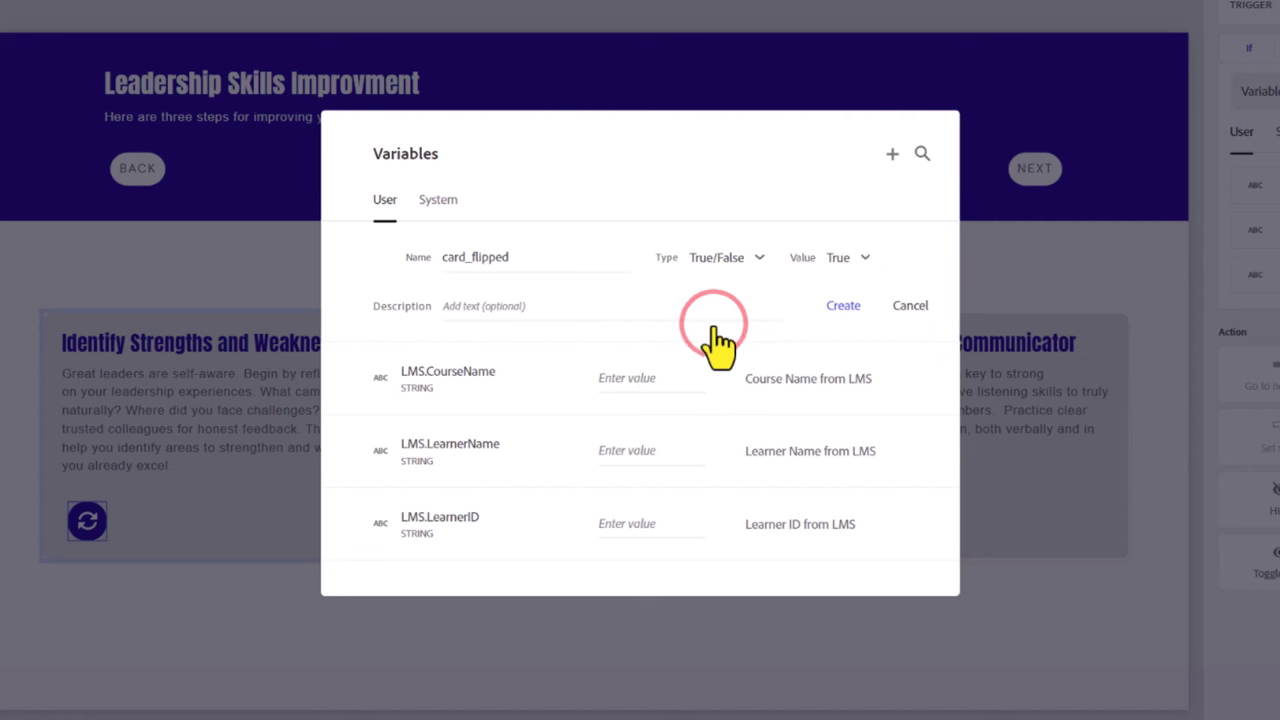
left_click(852, 257)
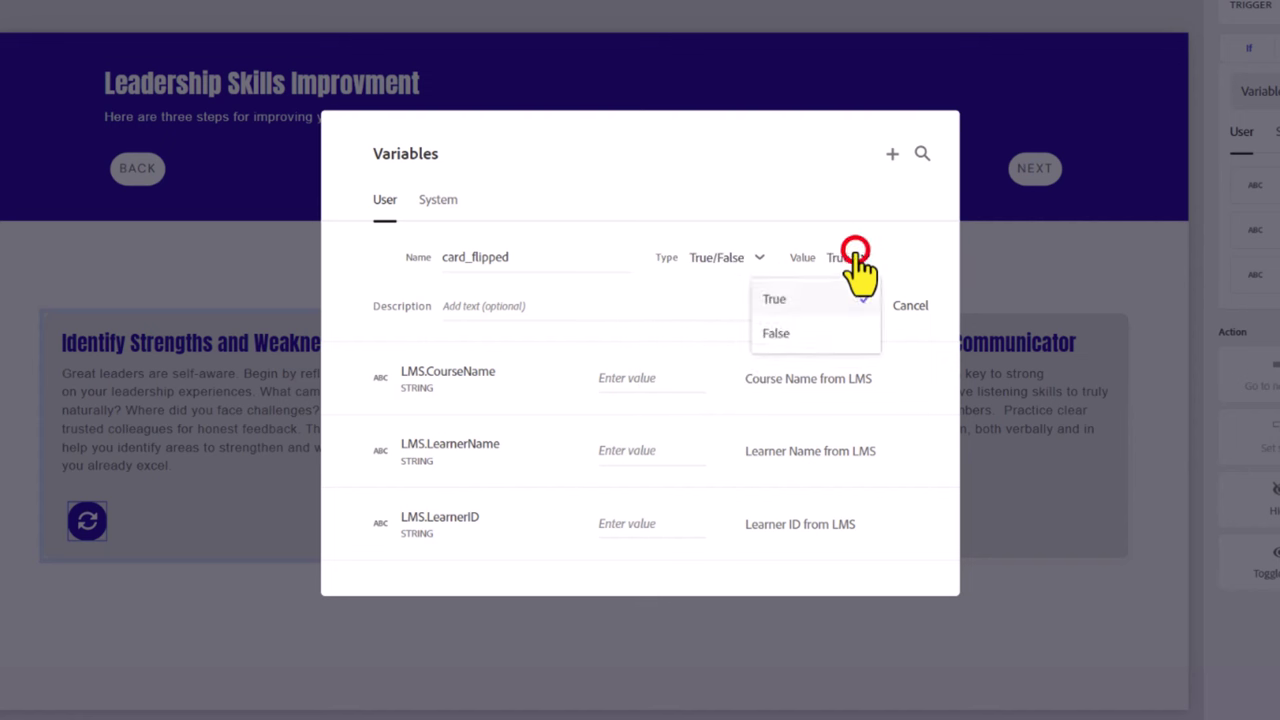
left_click(843, 334)
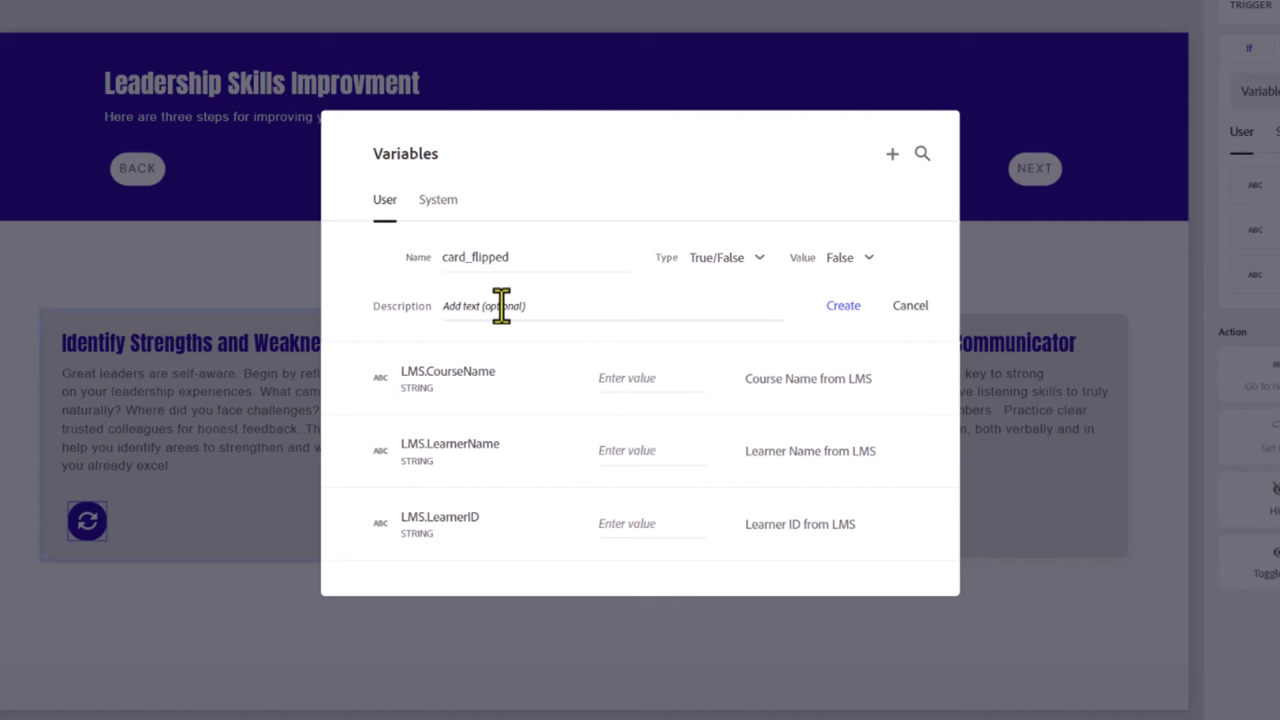
left_click(843, 308)
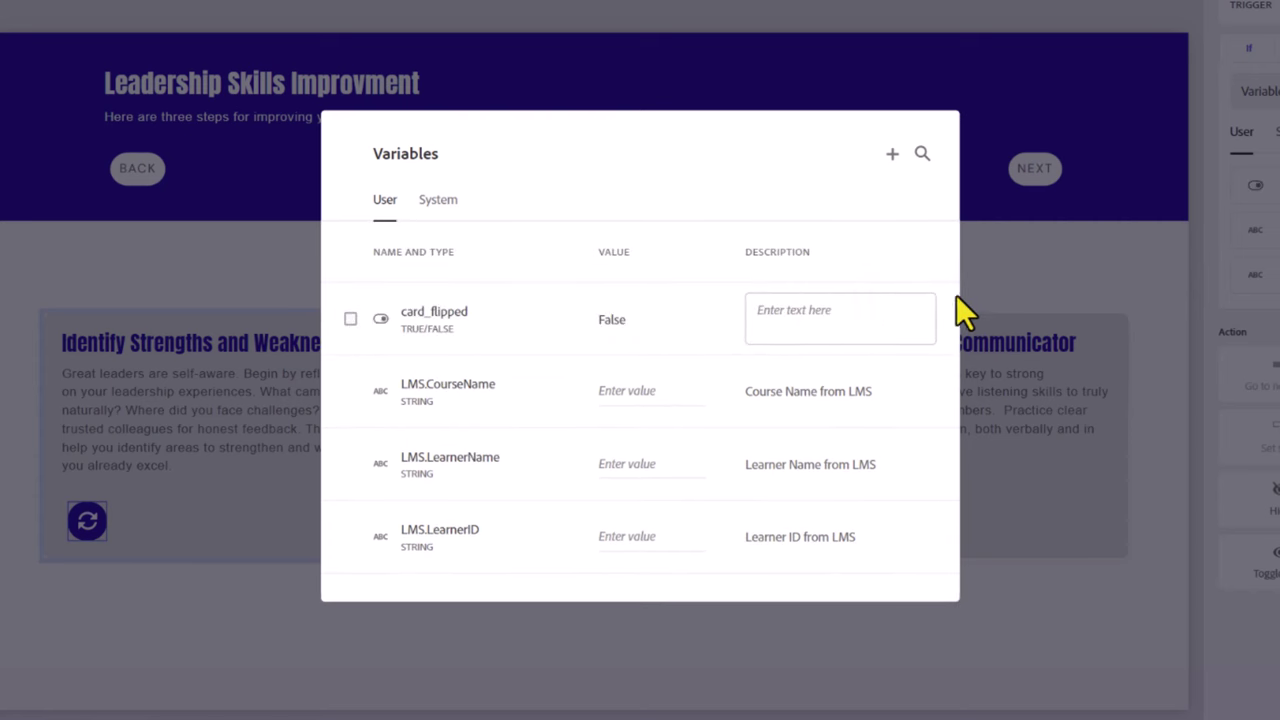
left_click(1048, 272)
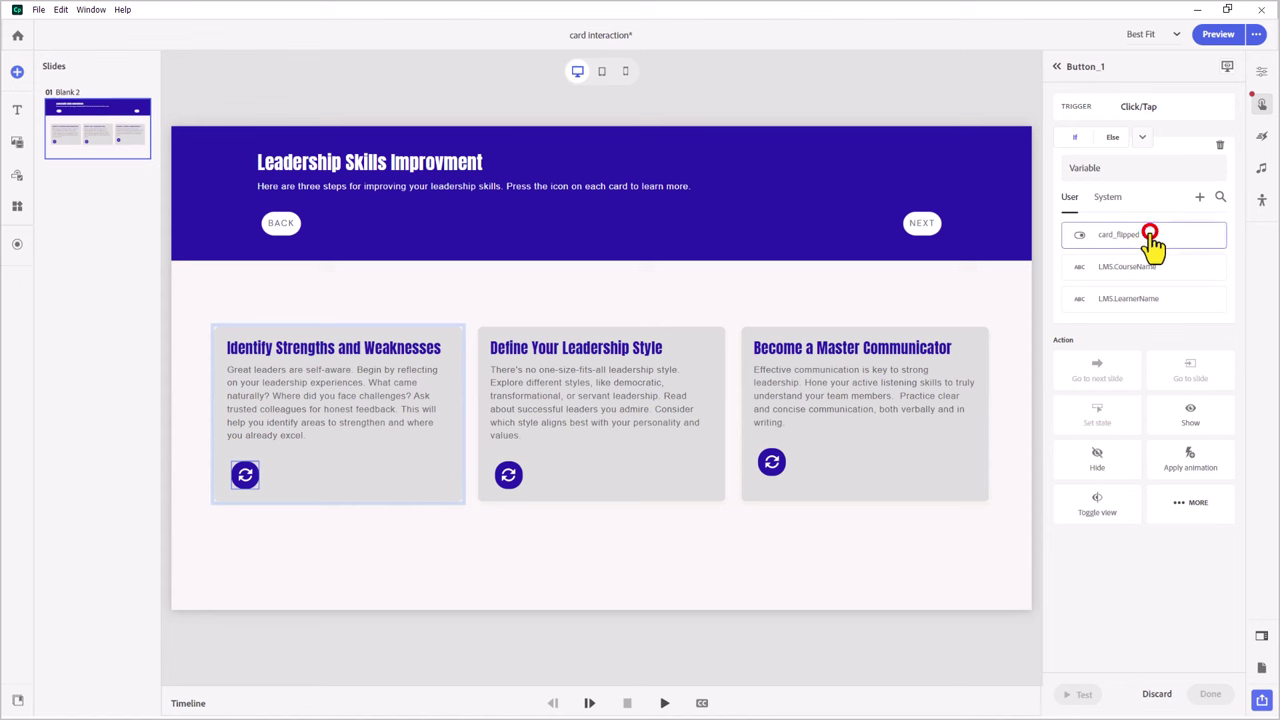
Save Button_1's condition as card_flipped Is Equal to the value False
left_click(1265, 206)
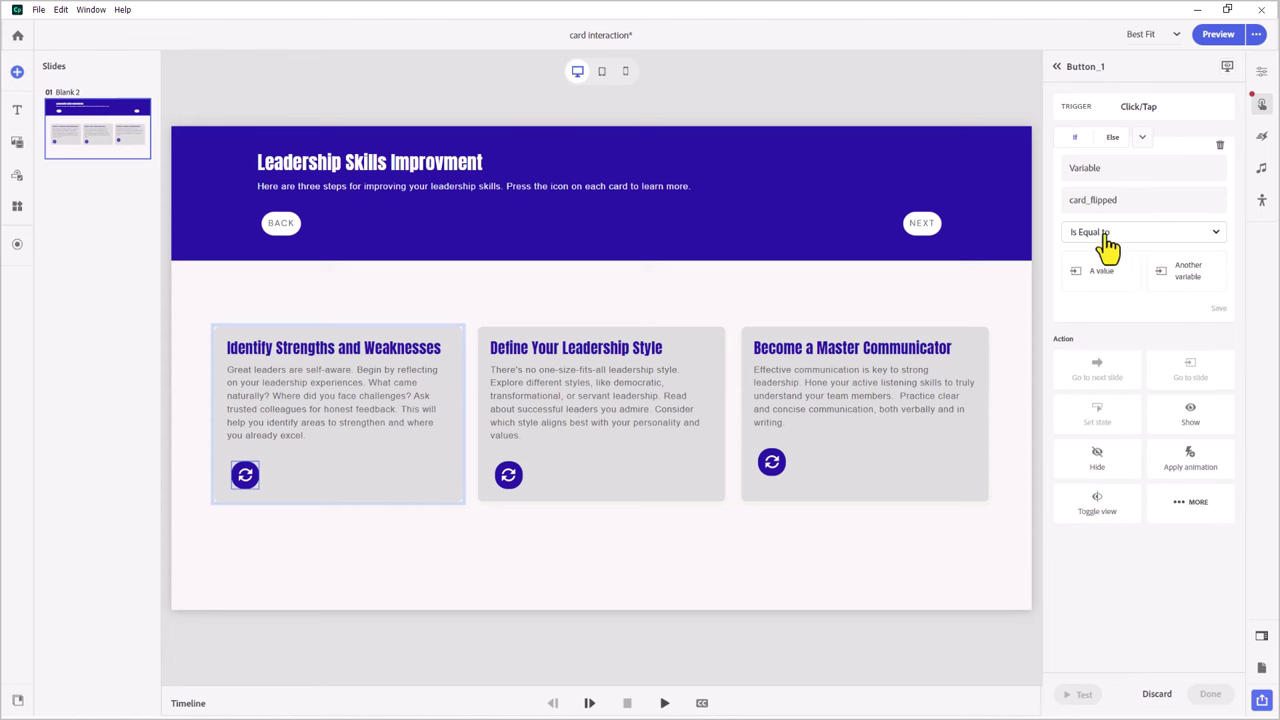
left_click(1103, 275)
left_click(1188, 301)
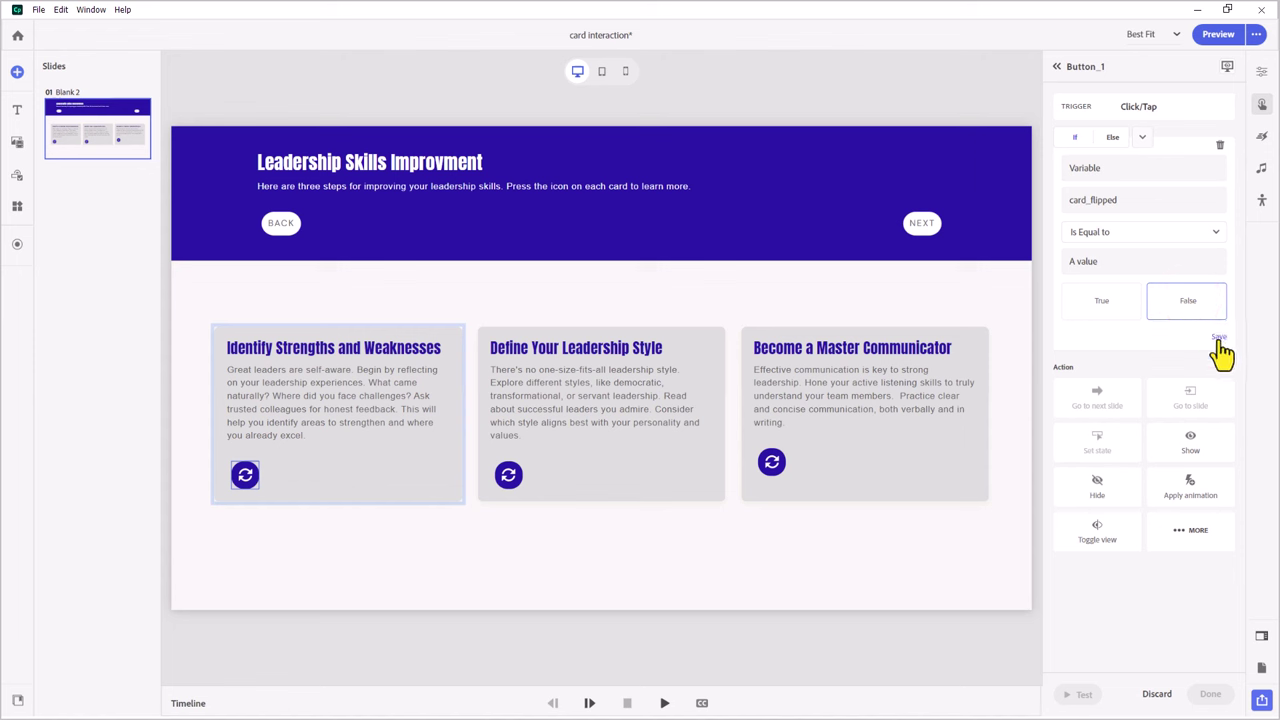
left_click(1219, 338)
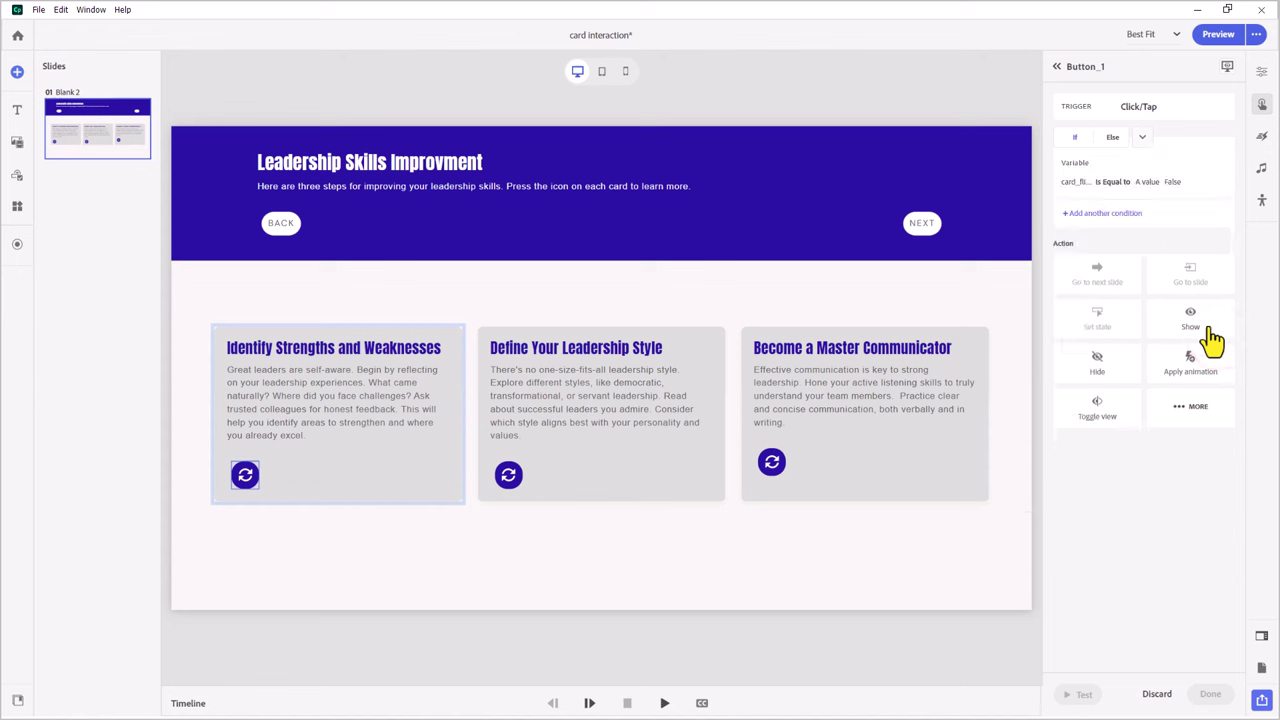